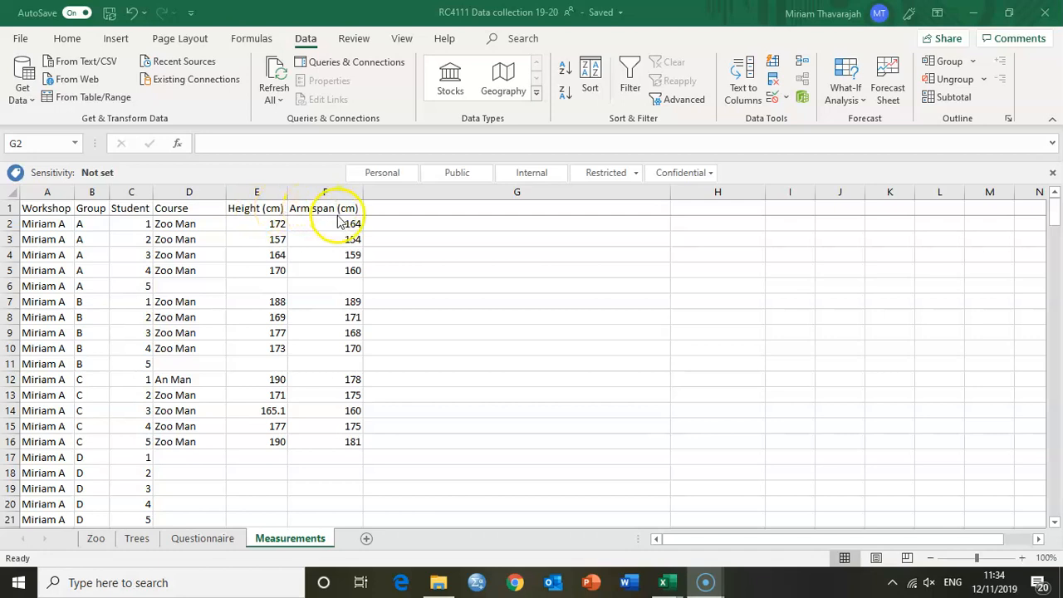
# Examine the height and arm span records on the Measurements sheet for blank entries and comments.
pyautogui.scroll(-20, 199, 386)
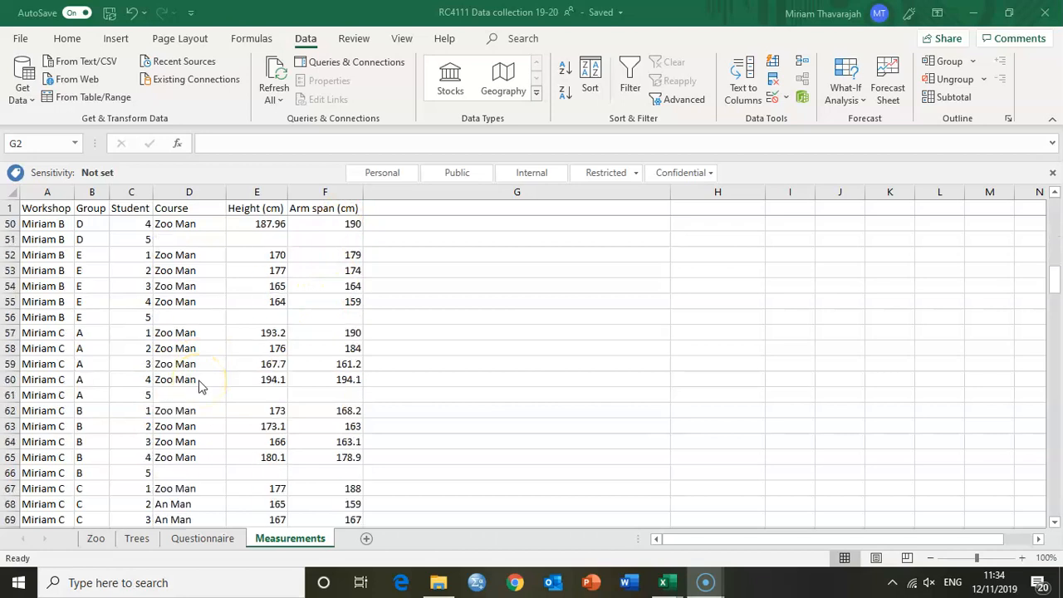
pyautogui.scroll(-11, 200, 386)
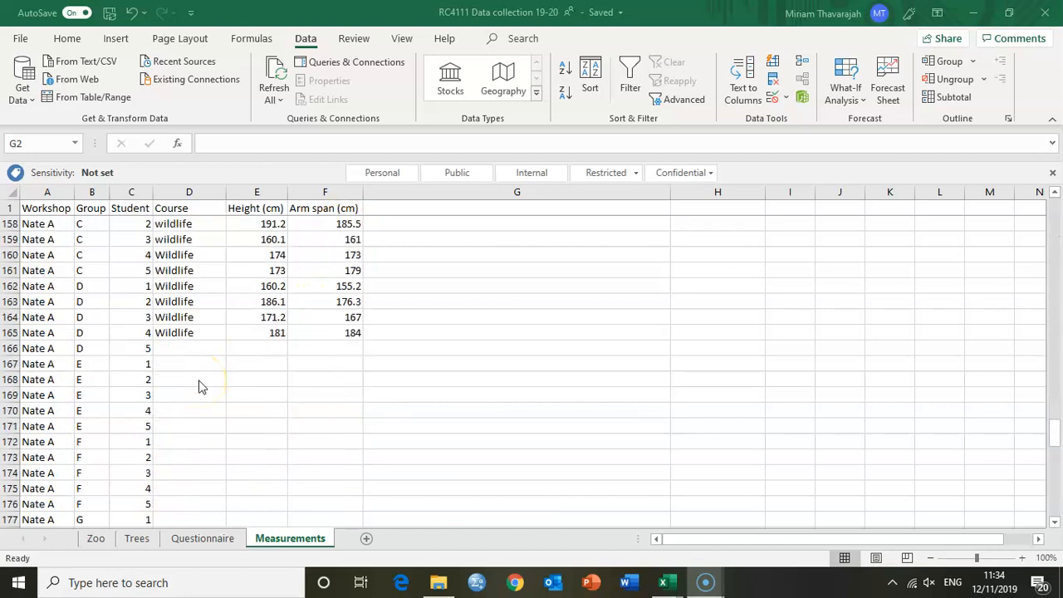
pyautogui.scroll(6, 199, 386)
pyautogui.scroll(6, 199, 386)
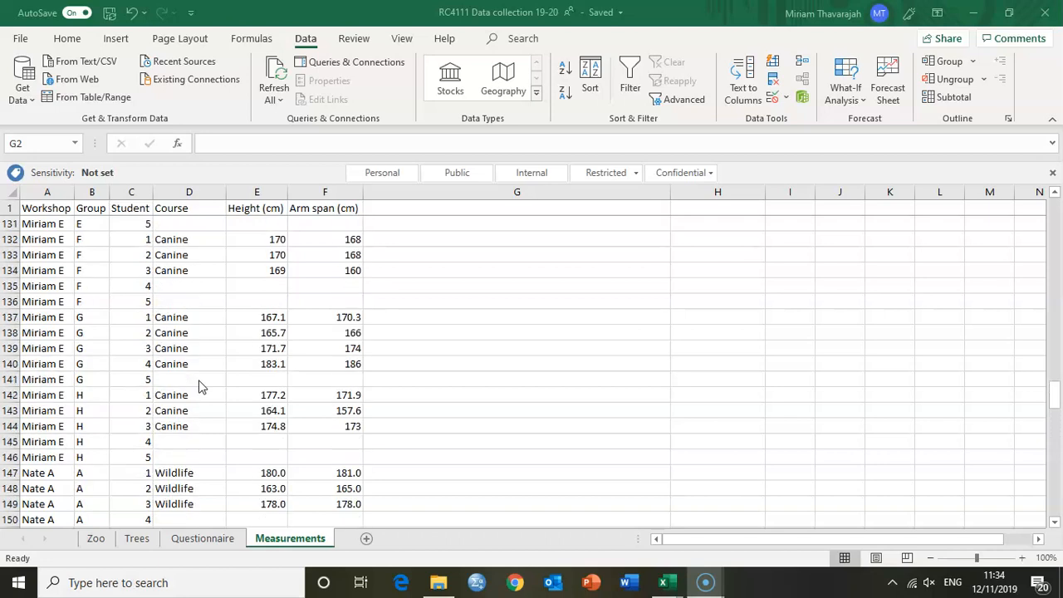
pyautogui.scroll(5, 199, 386)
pyautogui.scroll(3, 199, 386)
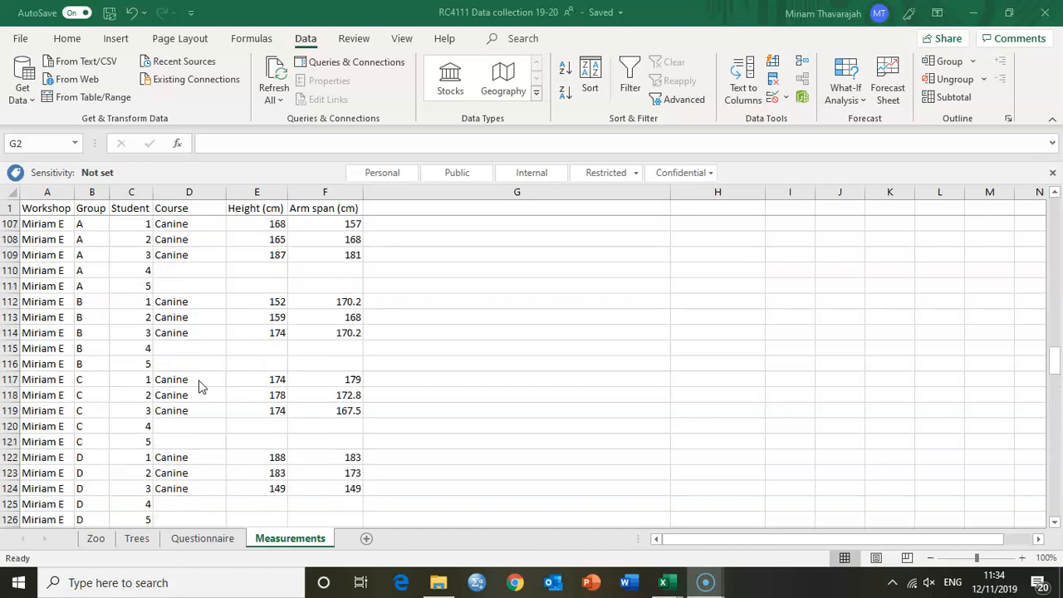
pyautogui.scroll(4, 200, 386)
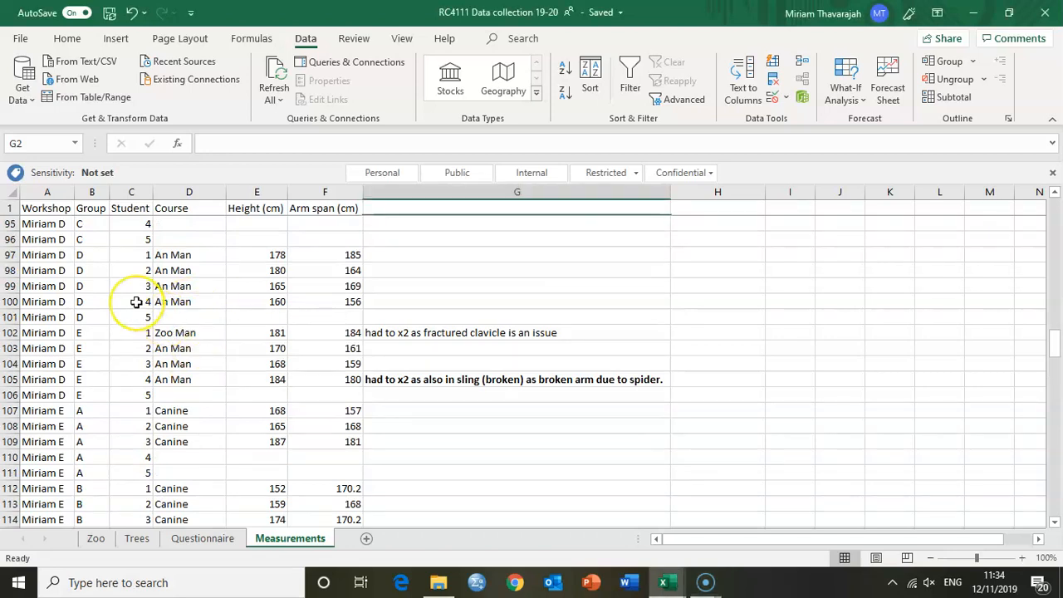
pyautogui.scroll(4, 137, 302)
pyautogui.scroll(20, 136, 303)
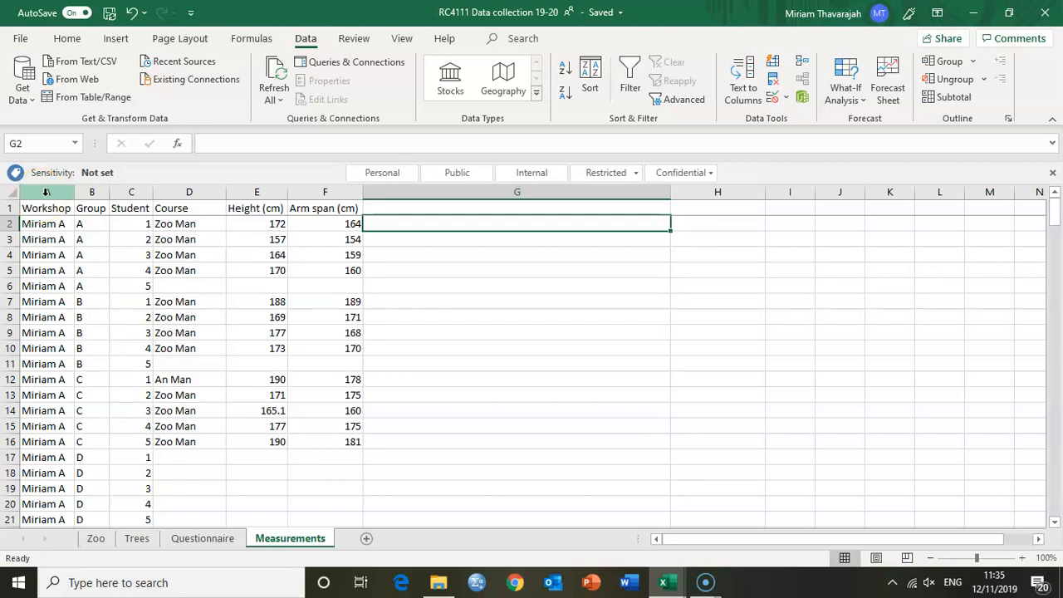
pyautogui.moveTo(46, 192); pyautogui.dragTo(382, 189)
pyautogui.scroll(-20, 413, 333)
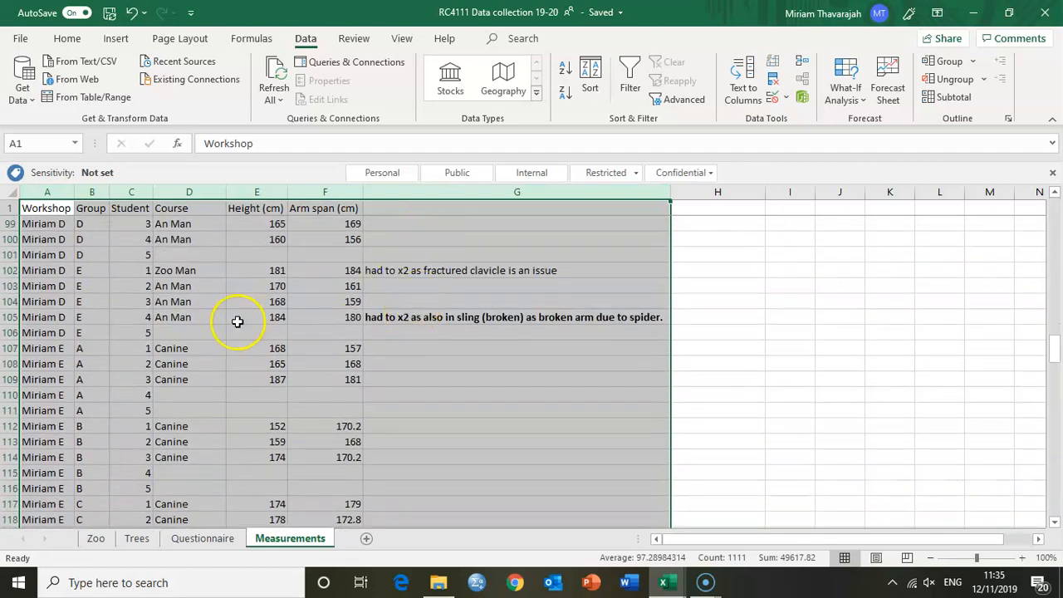
pyautogui.scroll(18, 237, 321)
pyautogui.scroll(14, 237, 321)
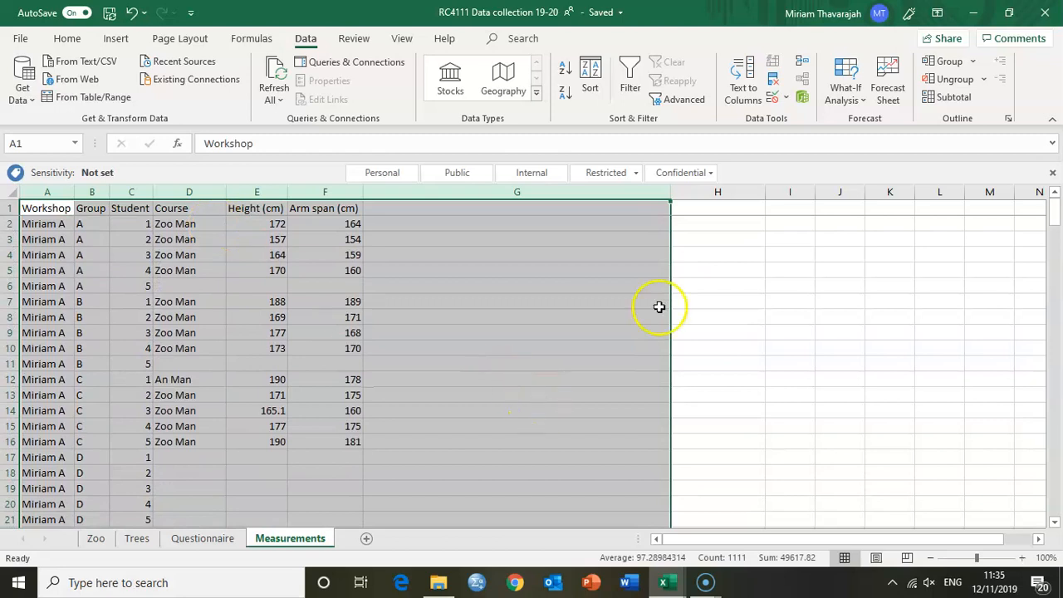
pyautogui.click(726, 255)
pyautogui.moveTo(706, 233); pyautogui.dragTo(503, 133)
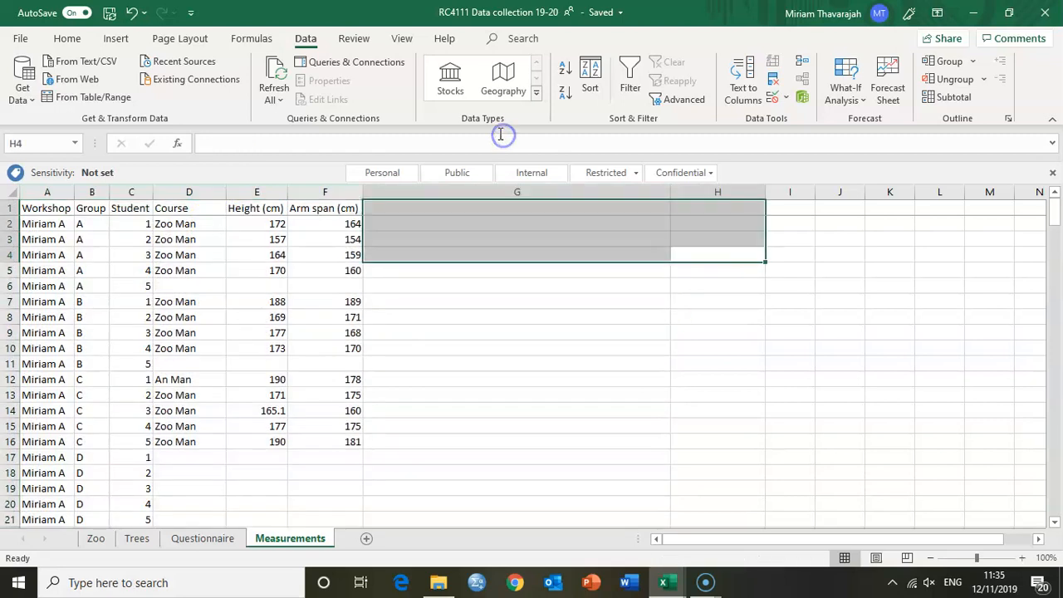
# Sort columns A to G of the Measurements sheet by Course on cell values, A to Z, keeping the header row.
pyautogui.click(53, 207)
pyautogui.moveTo(49, 186)
pyautogui.mouseDown()
pyautogui.moveTo(301, 183)
pyautogui.moveTo(382, 207)
pyautogui.mouseUp()
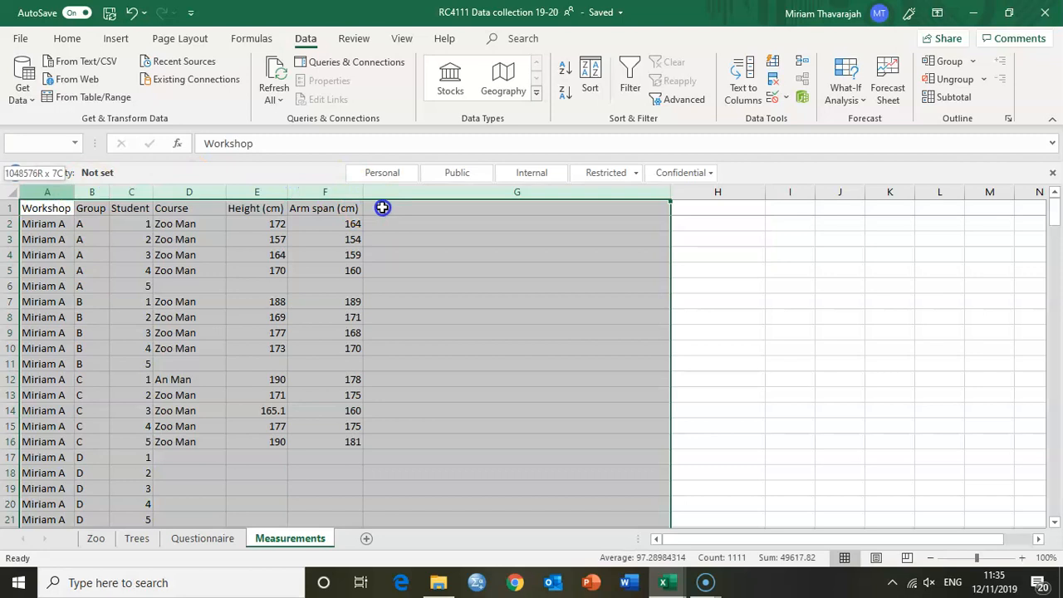
pyautogui.click(66, 39)
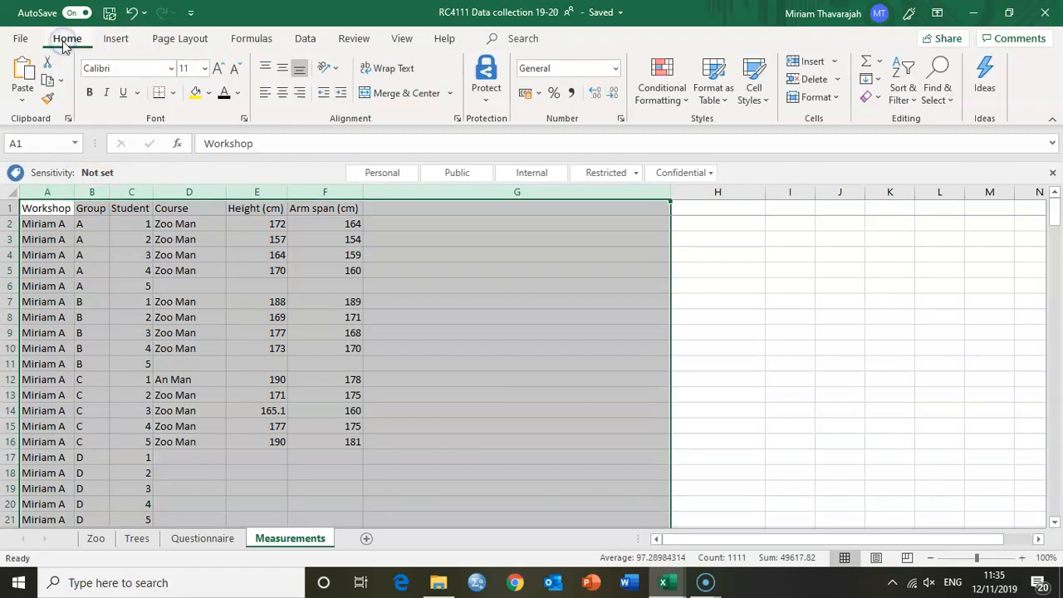
pyautogui.click(897, 100)
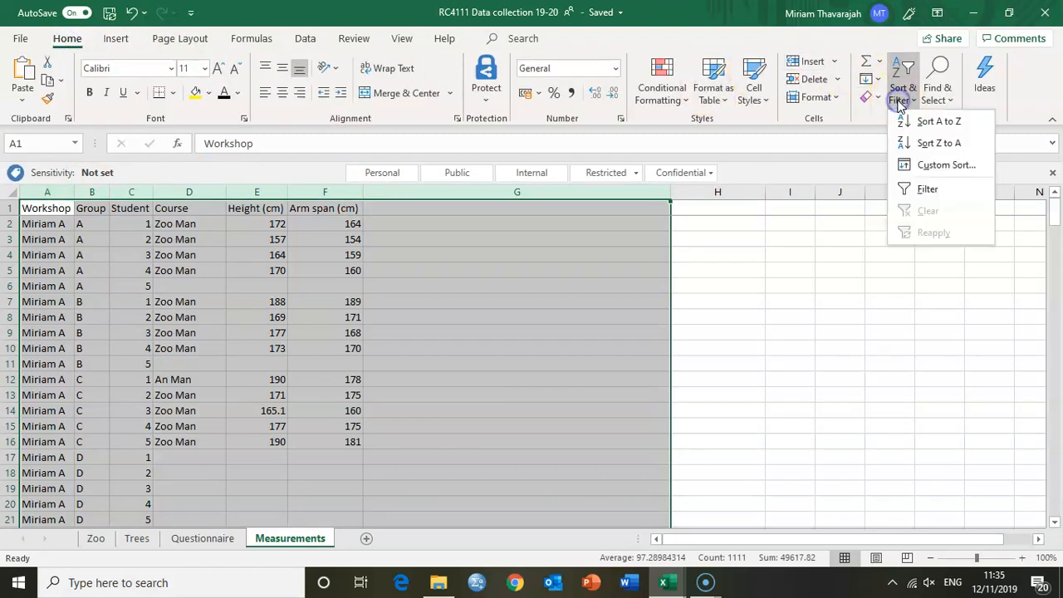
pyautogui.click(927, 168)
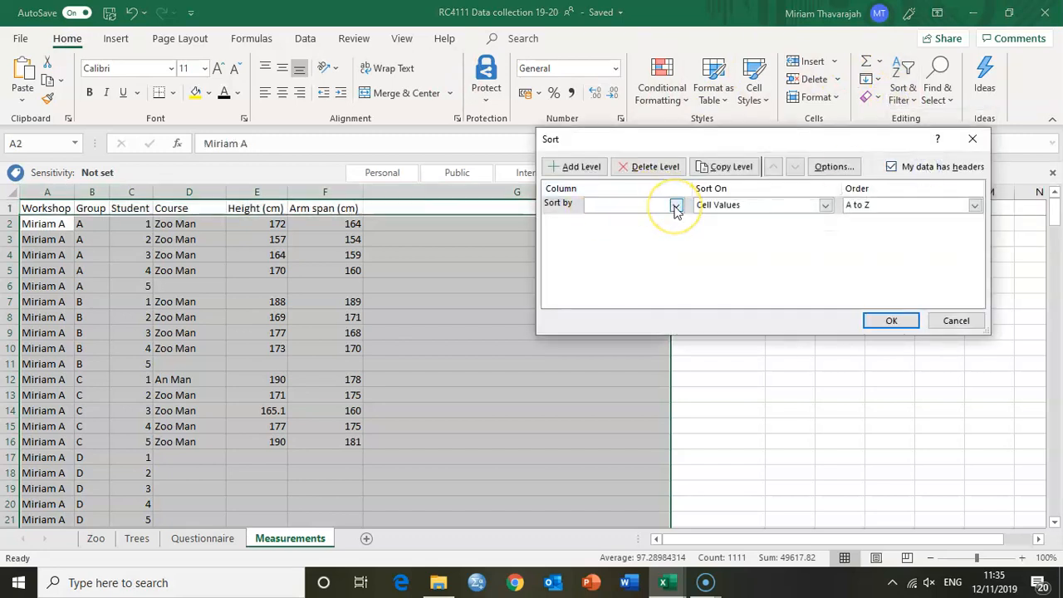
pyautogui.click(675, 206)
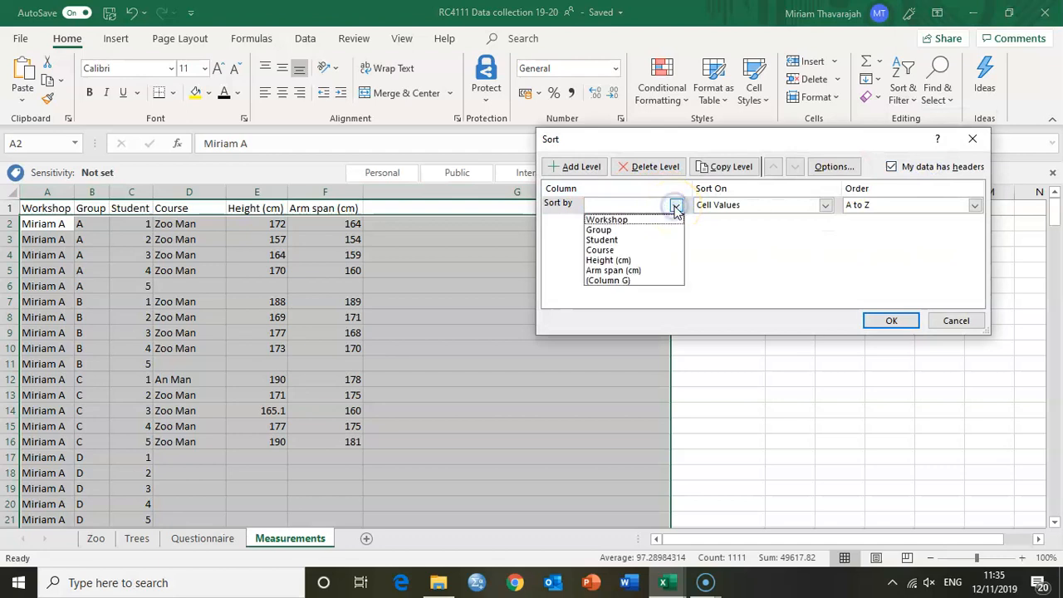
pyautogui.click(674, 206)
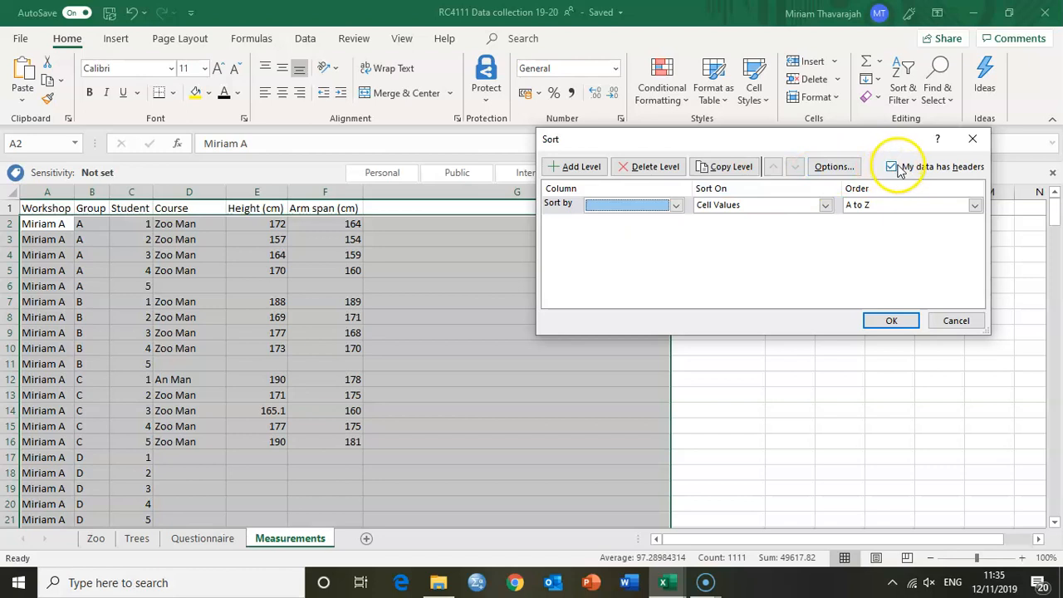
pyautogui.click(677, 206)
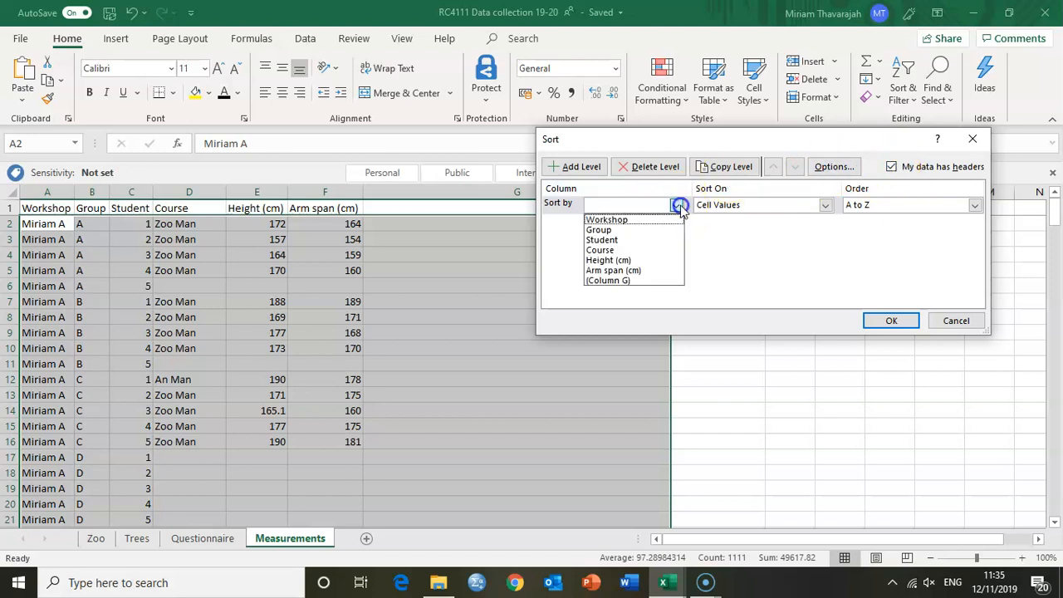
pyautogui.click(602, 250)
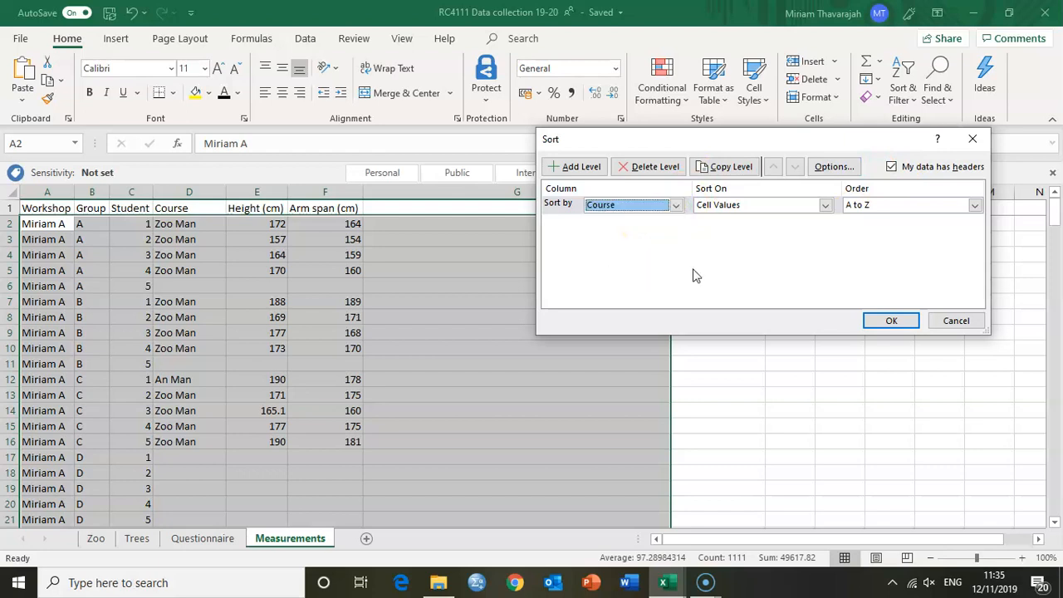
pyautogui.click(890, 322)
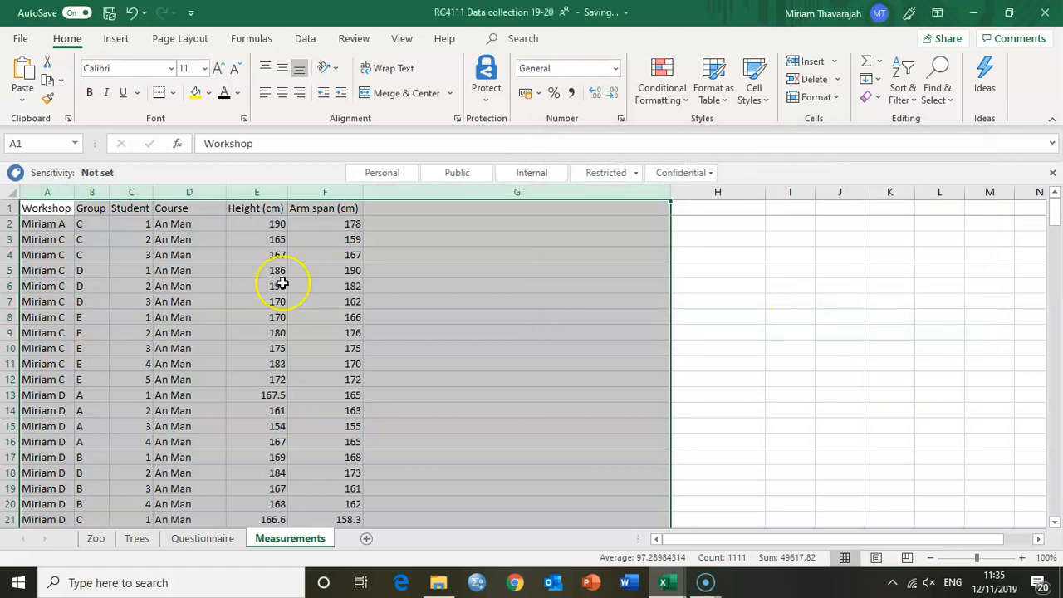
# Delete rows 145 to 226, which have no course, height or arm span data, from below the sorted records.
pyautogui.moveTo(213, 224); pyautogui.dragTo(204, 455)
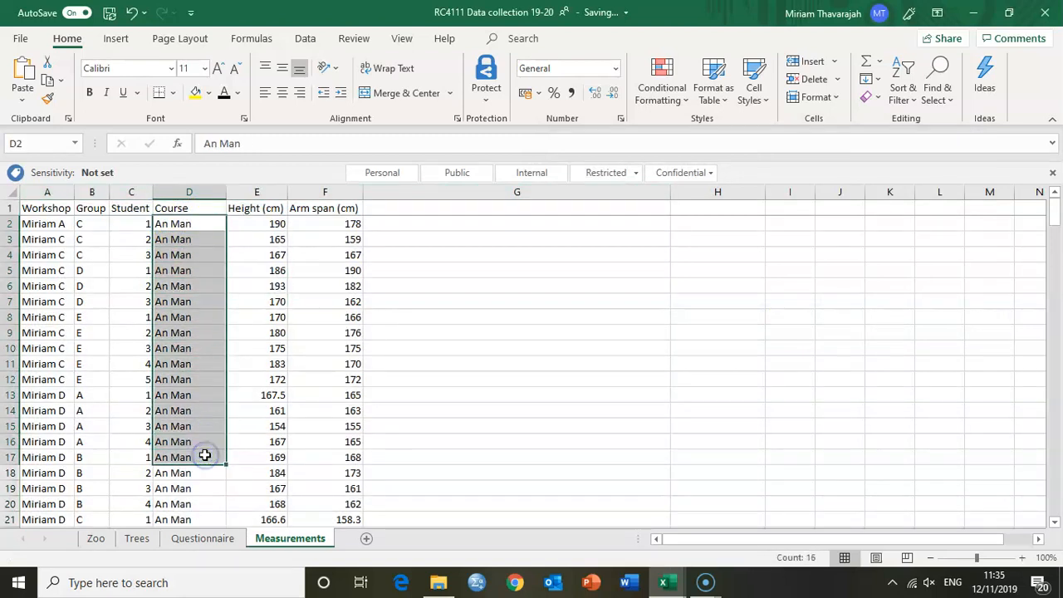
pyautogui.scroll(-8, 204, 455)
pyautogui.scroll(-18, 204, 455)
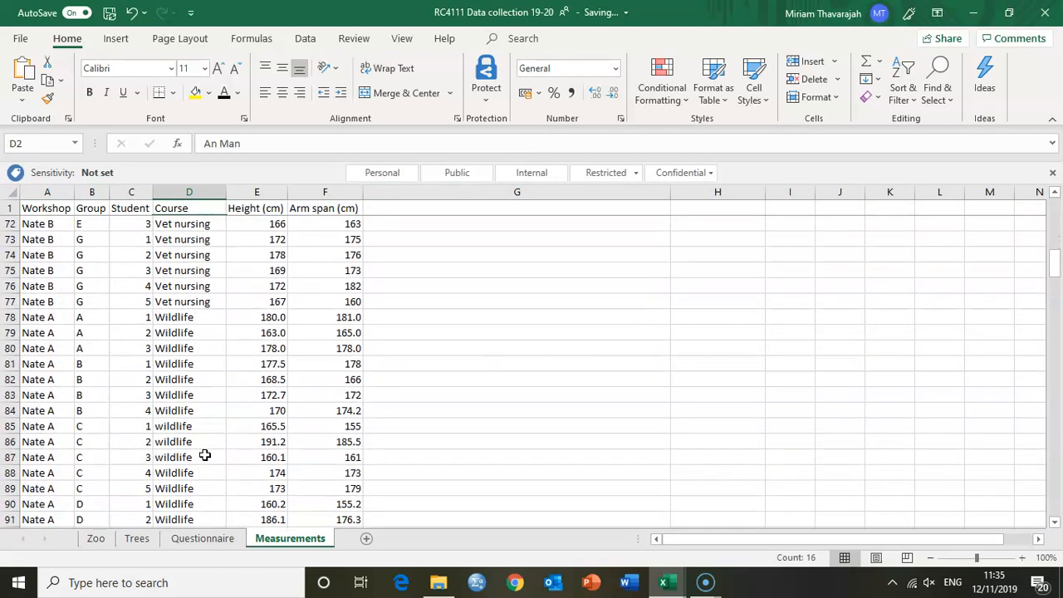
pyautogui.scroll(-13, 205, 455)
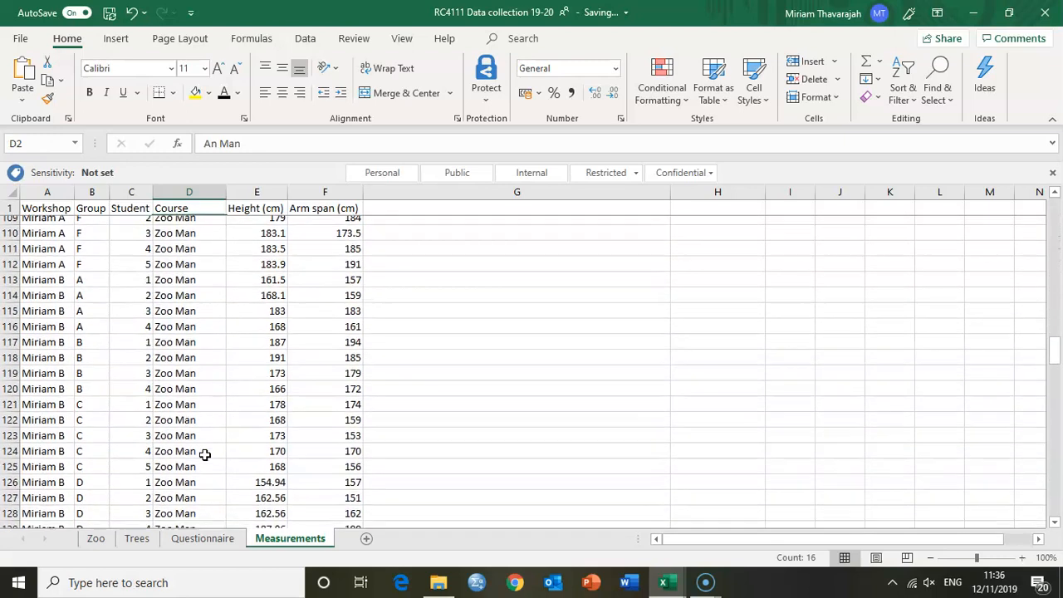
pyautogui.scroll(-7, 204, 455)
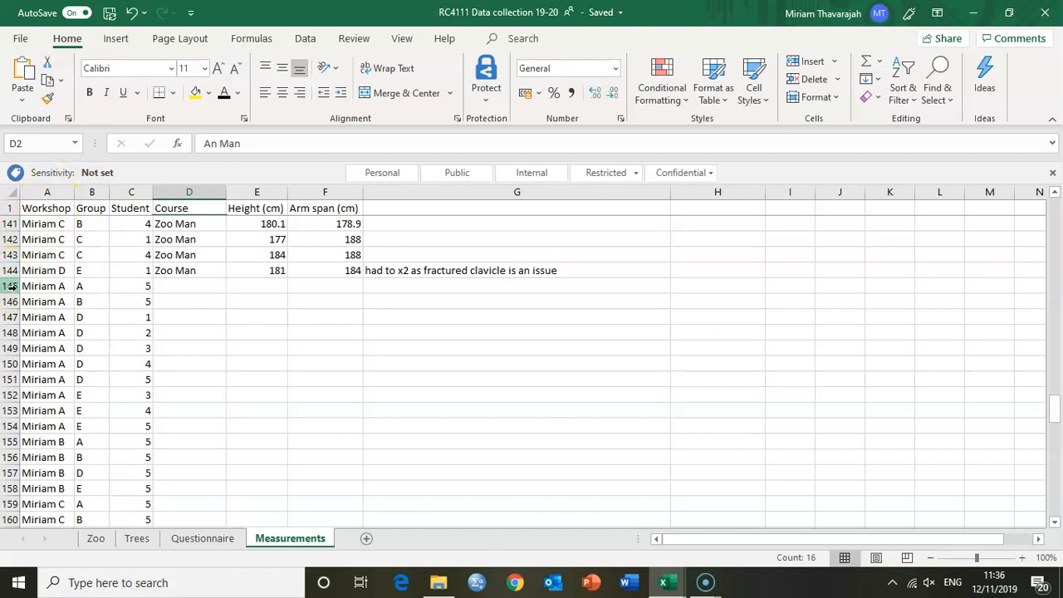
pyautogui.click(13, 287)
pyautogui.moveTo(12, 286); pyautogui.dragTo(26, 462)
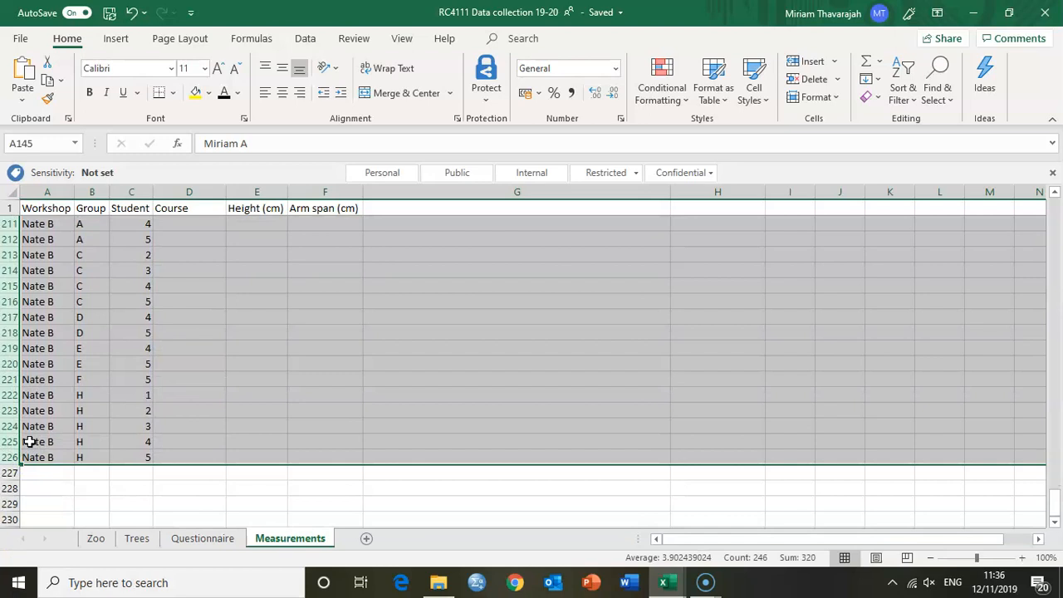
pyautogui.rightClick(29, 442)
pyautogui.click(74, 313)
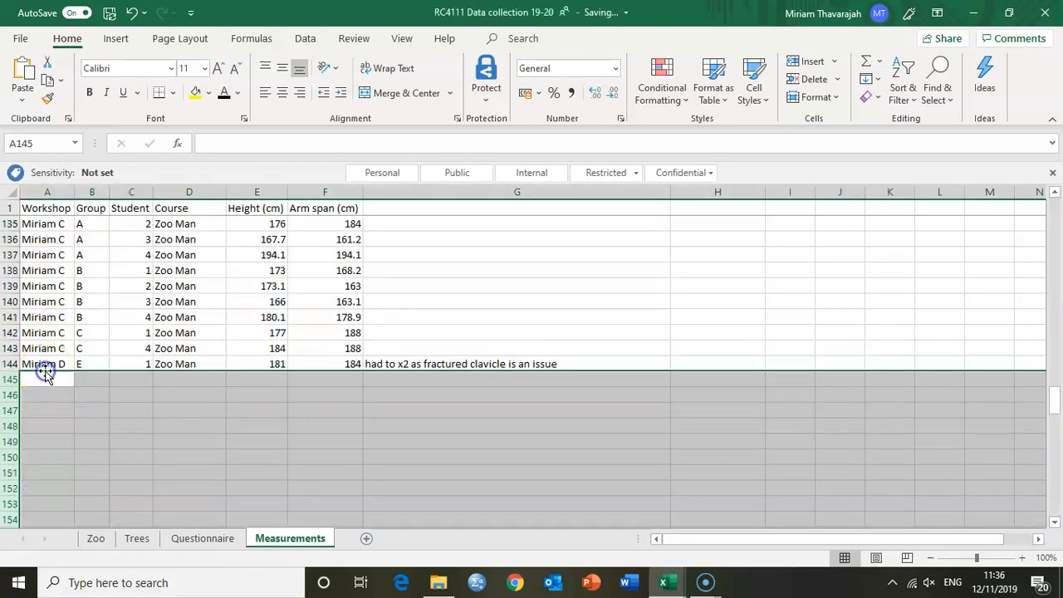
# Delete the blank arm span cell F66 in the last Equine row, shifting the cells below it up.
pyautogui.scroll(3, 264, 326)
pyautogui.scroll(11, 264, 326)
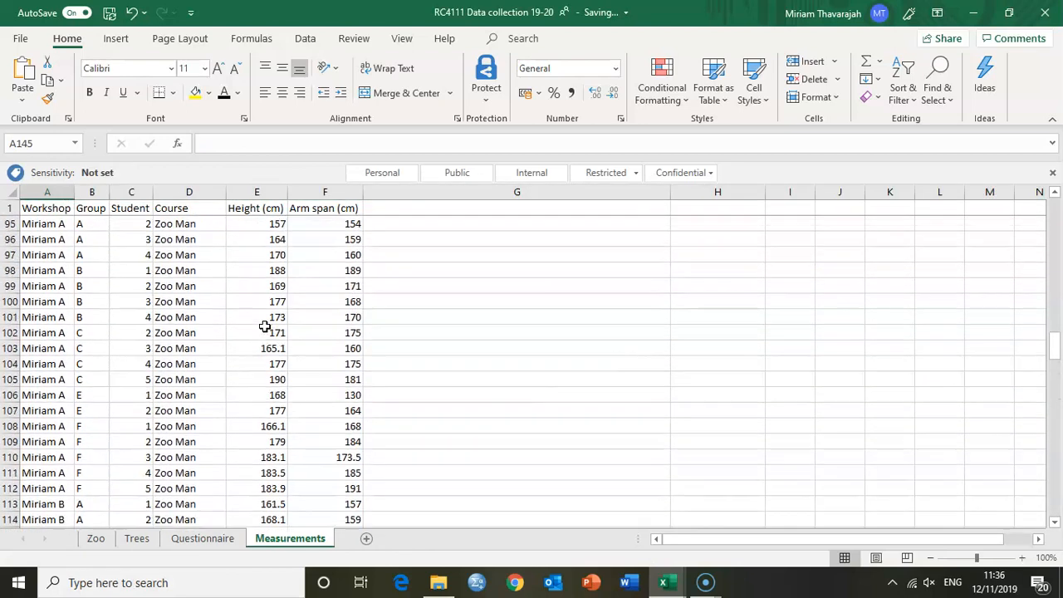
pyautogui.scroll(6, 264, 325)
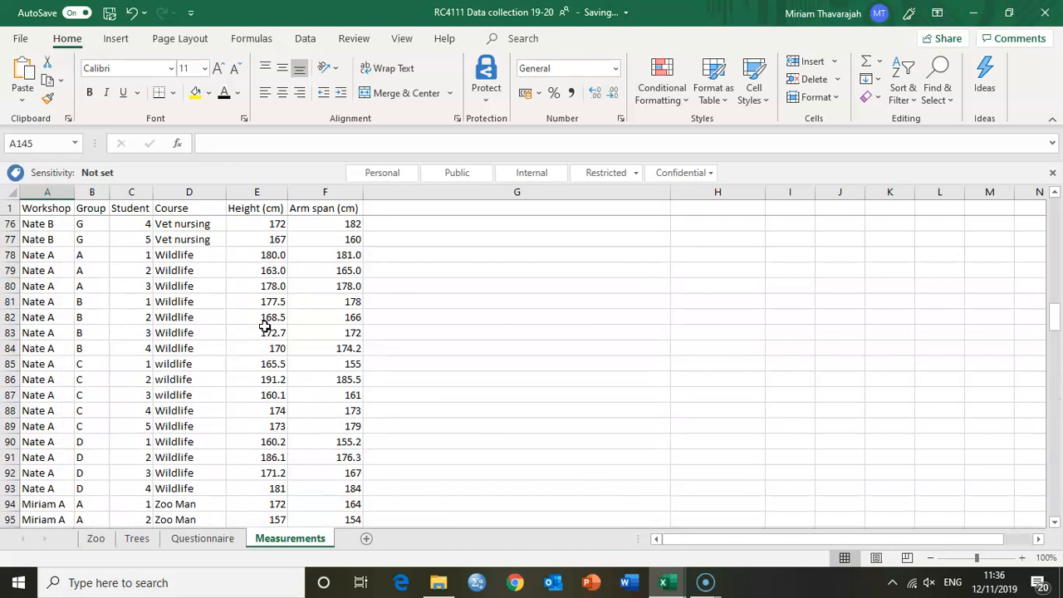
pyautogui.scroll(6, 264, 325)
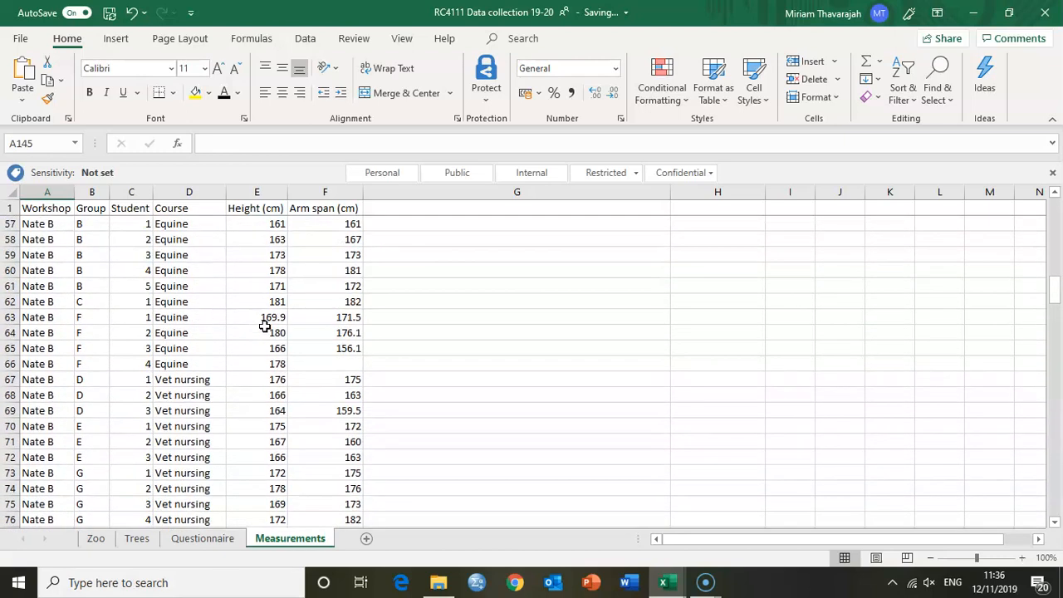
pyautogui.click(10, 363)
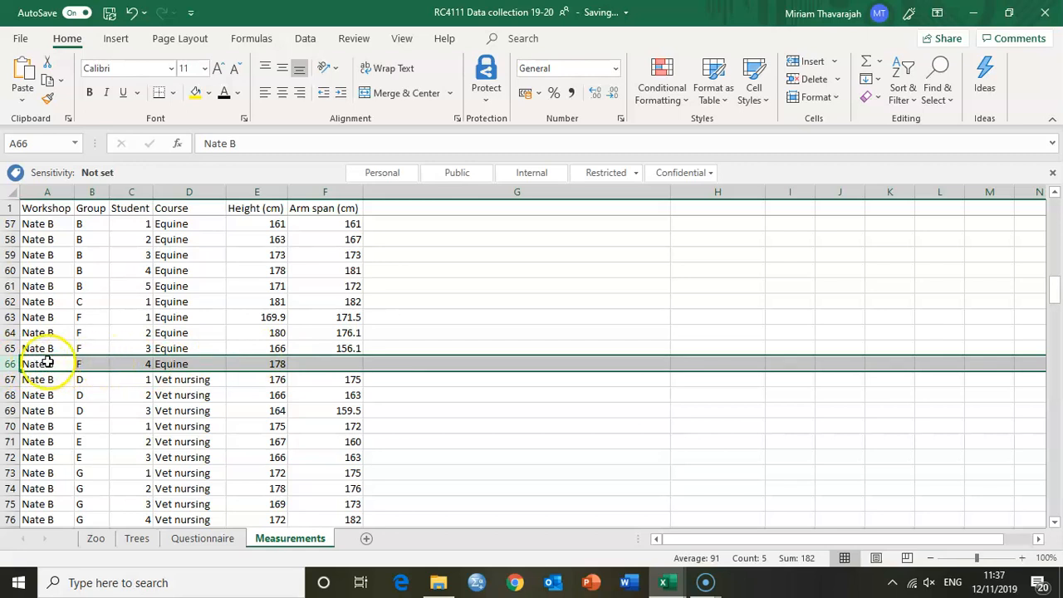
pyautogui.click(322, 360)
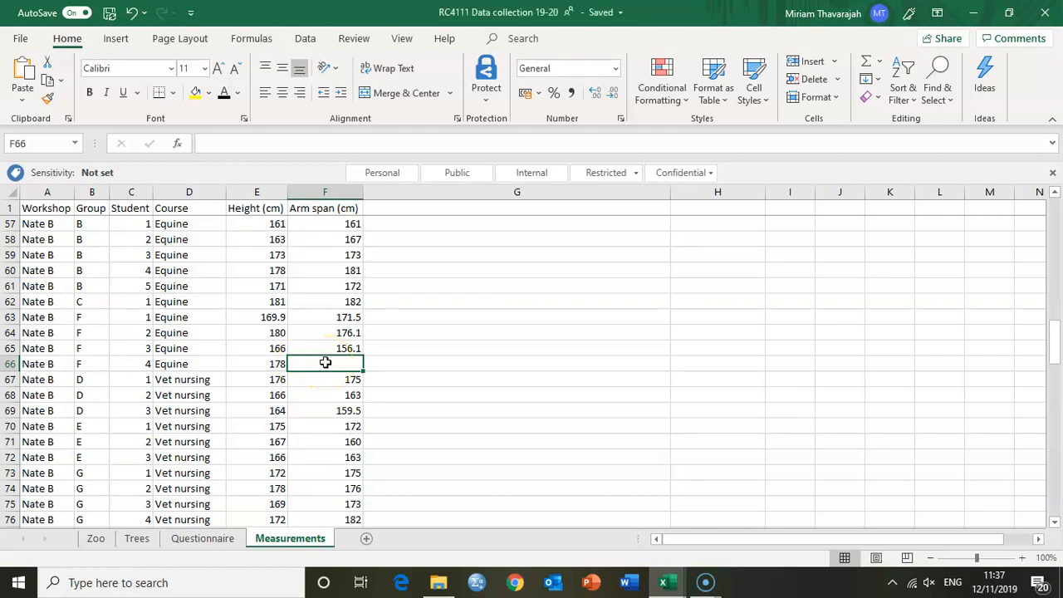
pyautogui.rightClick(324, 363)
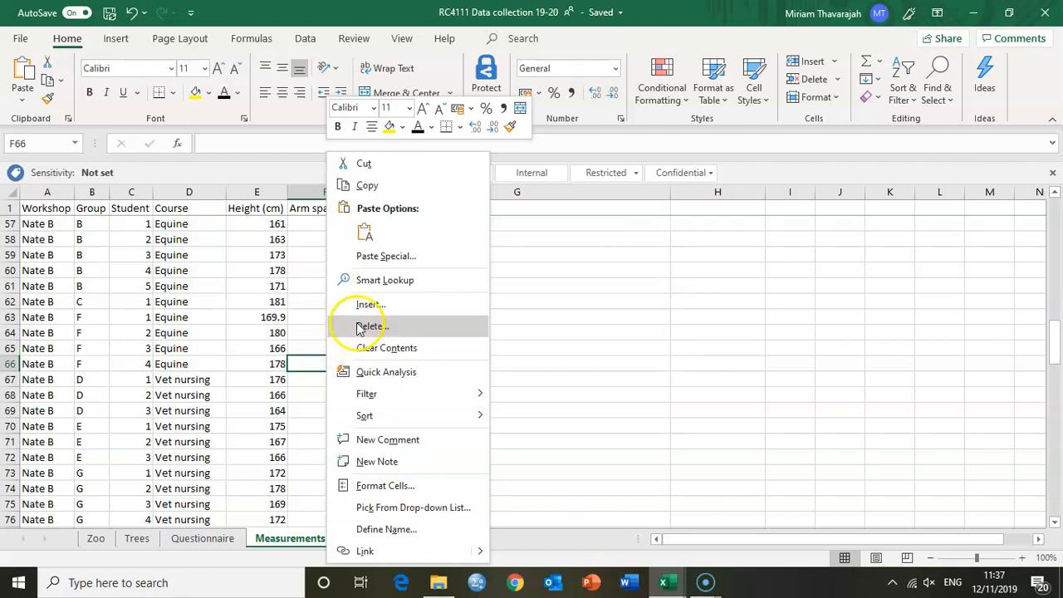
pyautogui.click(366, 325)
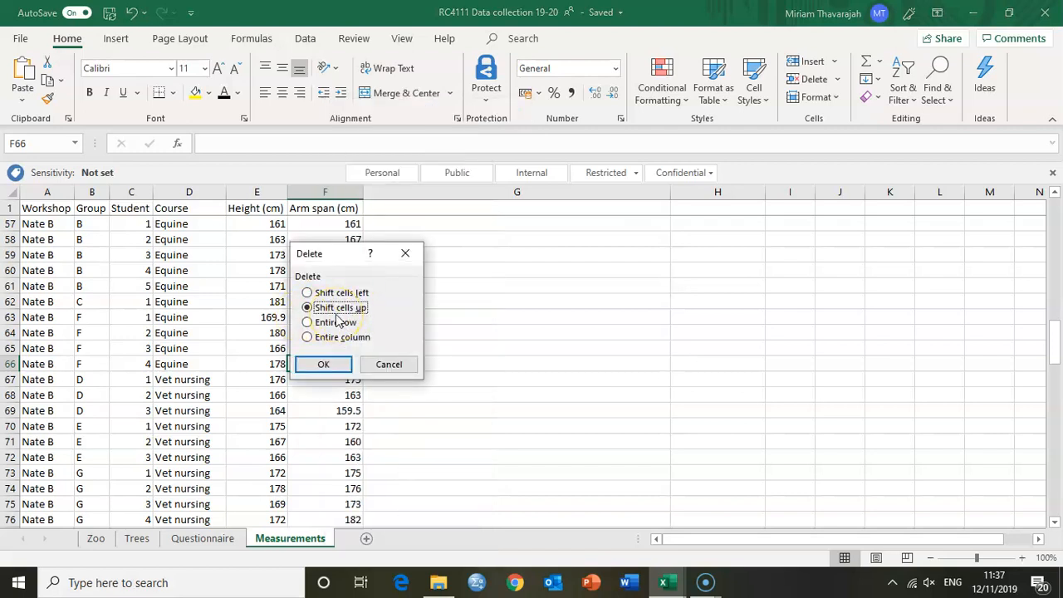
pyautogui.click(325, 364)
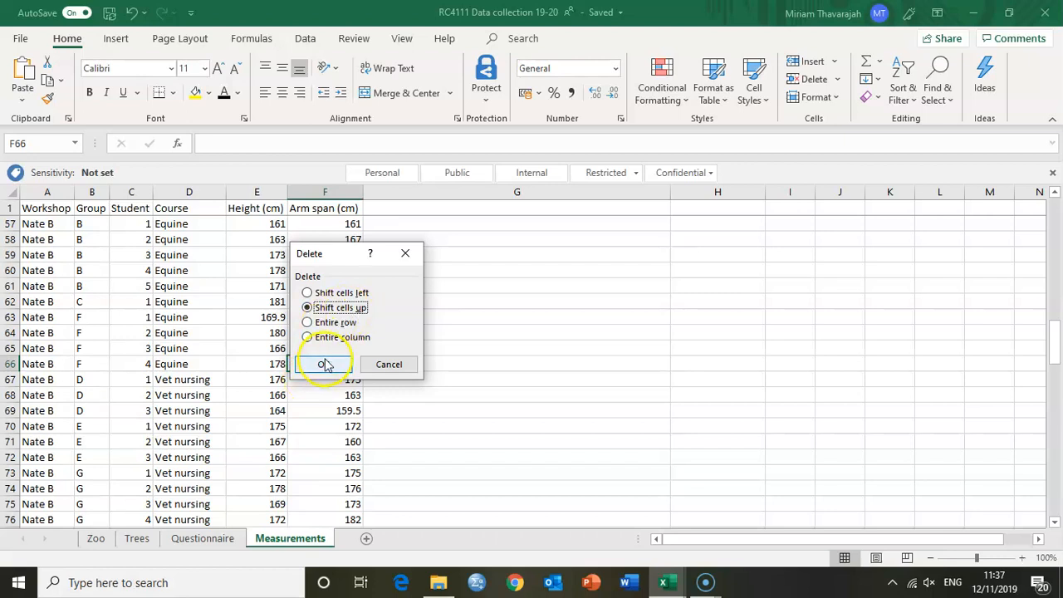
pyautogui.click(313, 370)
pyautogui.click(363, 369)
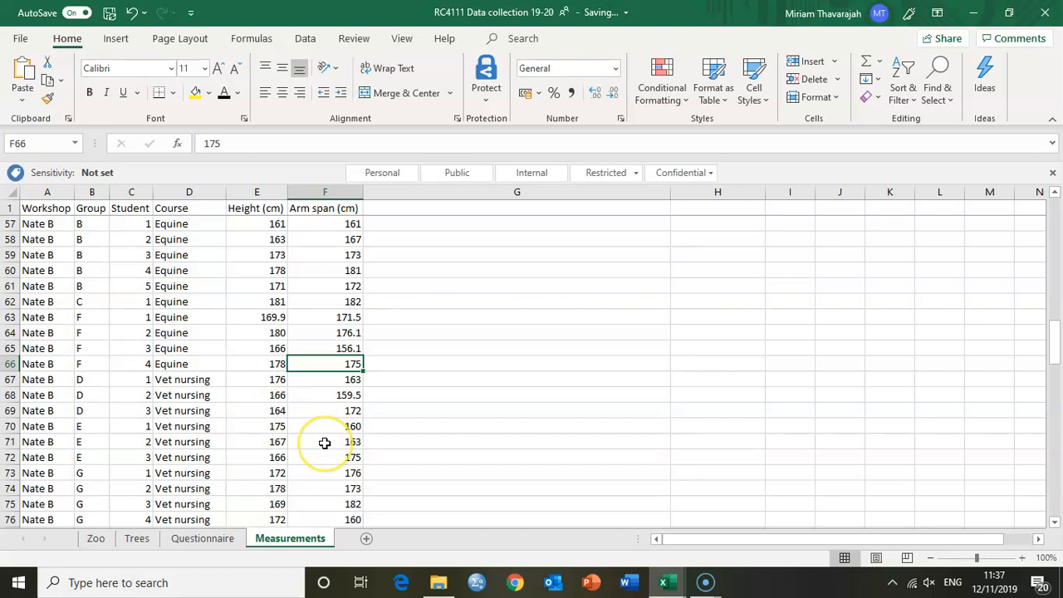
# Check how the arm span values line up with their rows down to the last record in row 144.
pyautogui.scroll(-20, 325, 443)
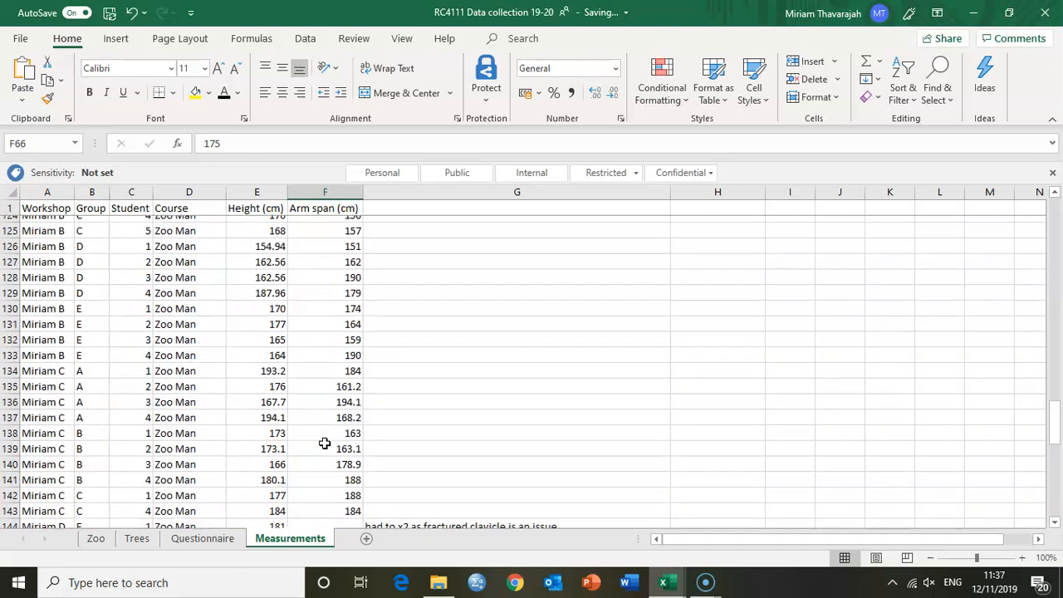
pyautogui.scroll(-6, 325, 443)
pyautogui.scroll(15, 324, 452)
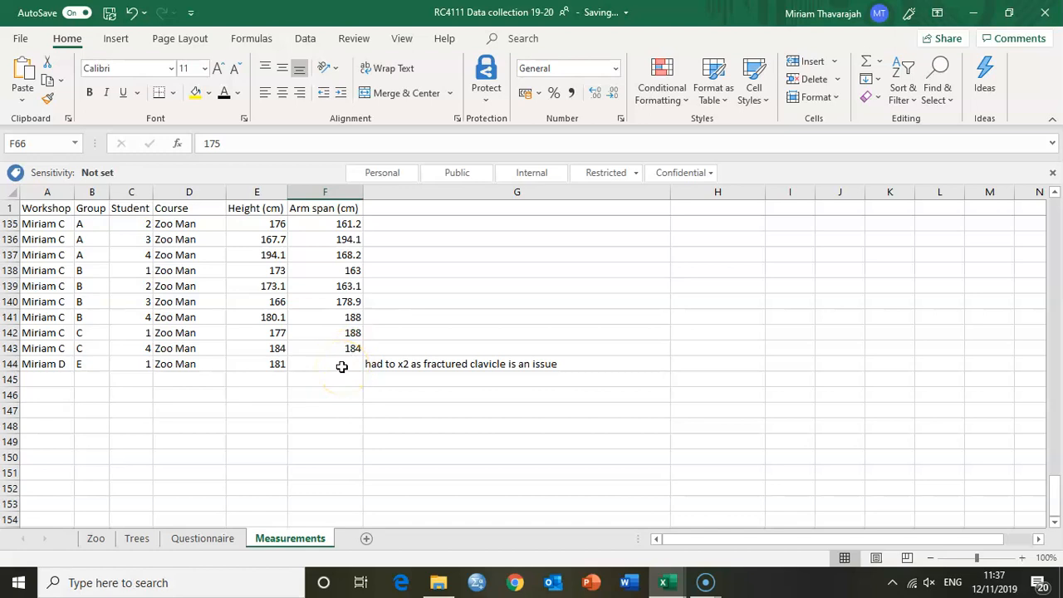
# Undo the deletion of the blank arm span cell F66 in the last Equine row.
pyautogui.scroll(20, 342, 367)
pyautogui.scroll(8, 341, 367)
pyautogui.scroll(-2, 341, 367)
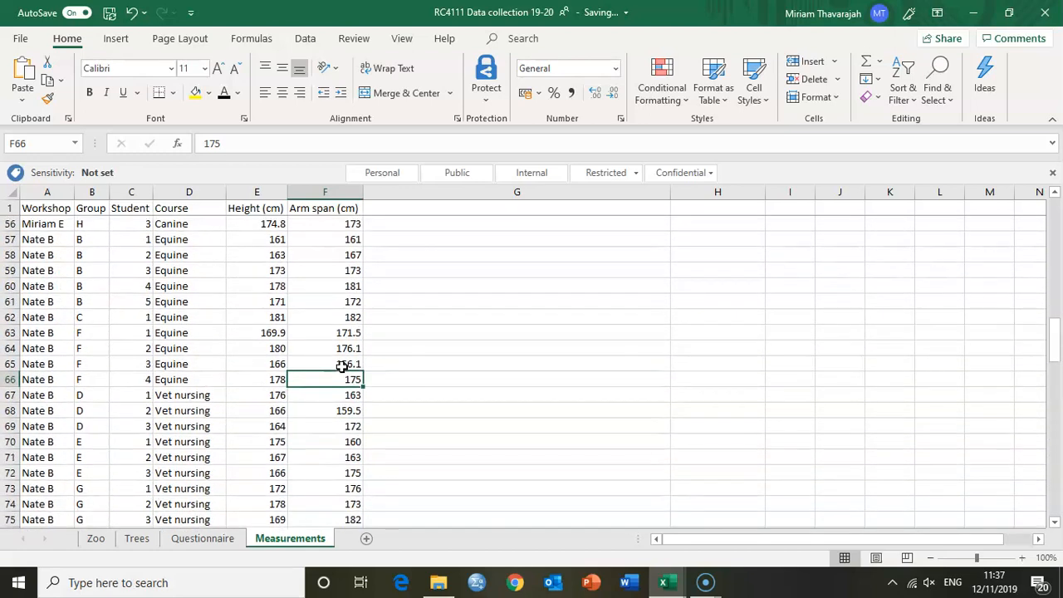
pyautogui.click(131, 12)
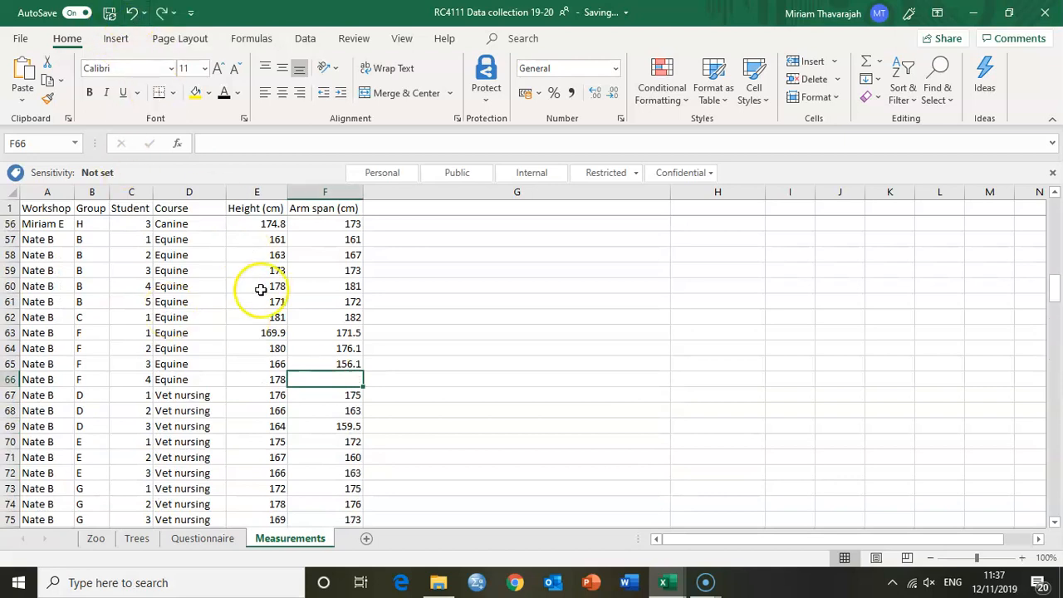
# Redo the deletion of cell F66 to compare how the arm span values line up, and undo it again.
pyautogui.scroll(-3, 320, 269)
pyautogui.scroll(-4, 318, 476)
pyautogui.scroll(-5, 318, 476)
pyautogui.scroll(11, 318, 475)
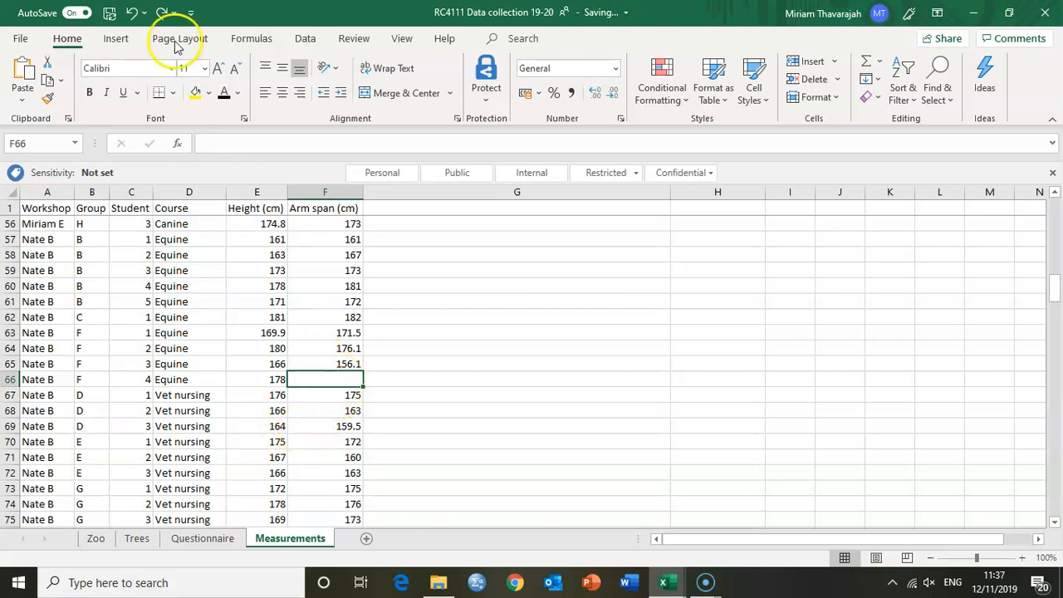
pyautogui.click(162, 13)
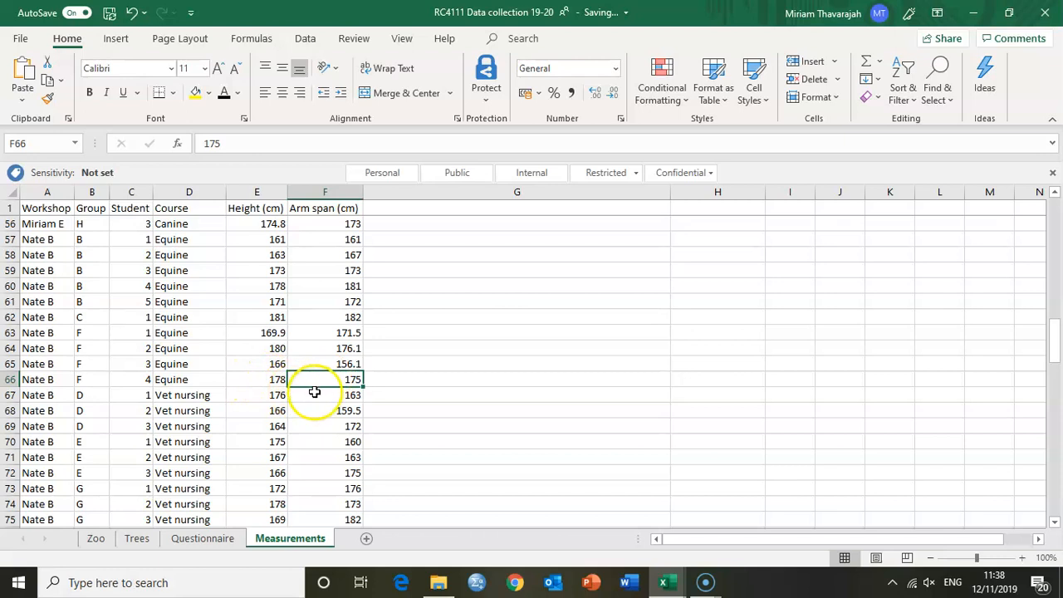
pyautogui.click(131, 13)
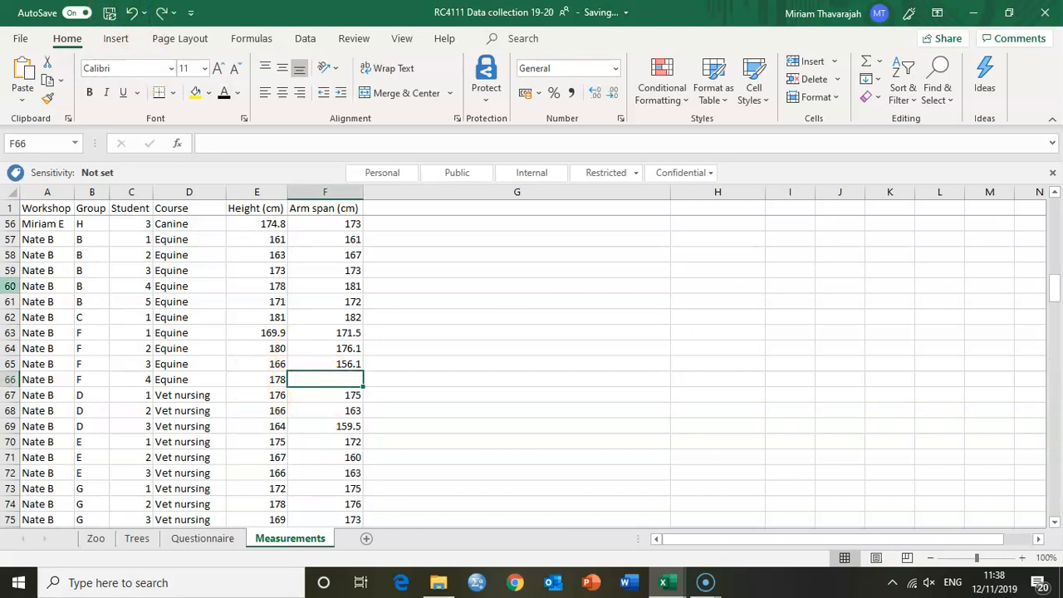
# Delete the whole row 66, the last Equine record with no arm span value.
pyautogui.click(10, 379)
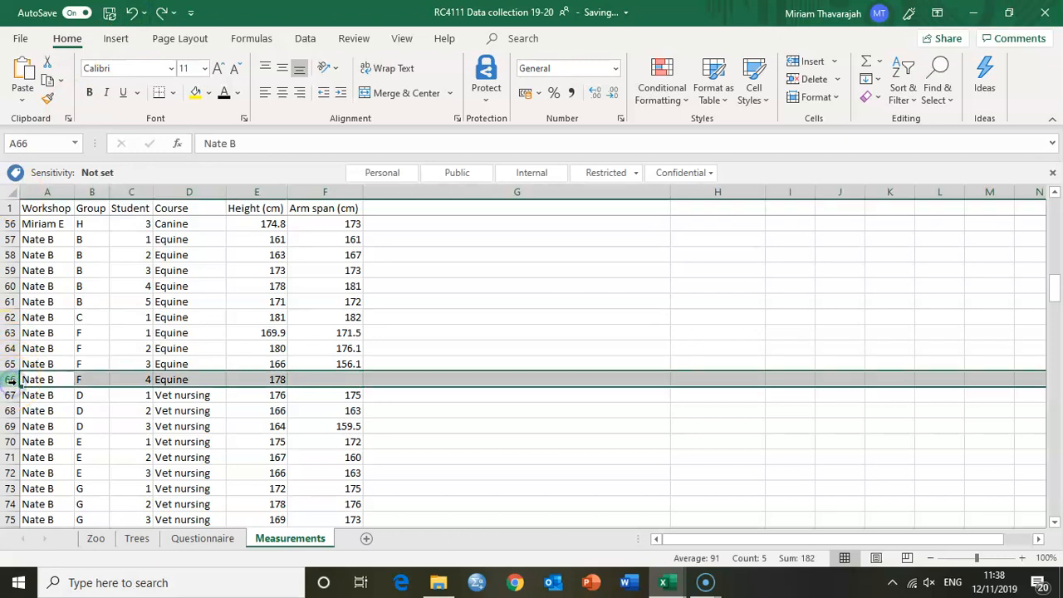
pyautogui.rightClick(8, 379)
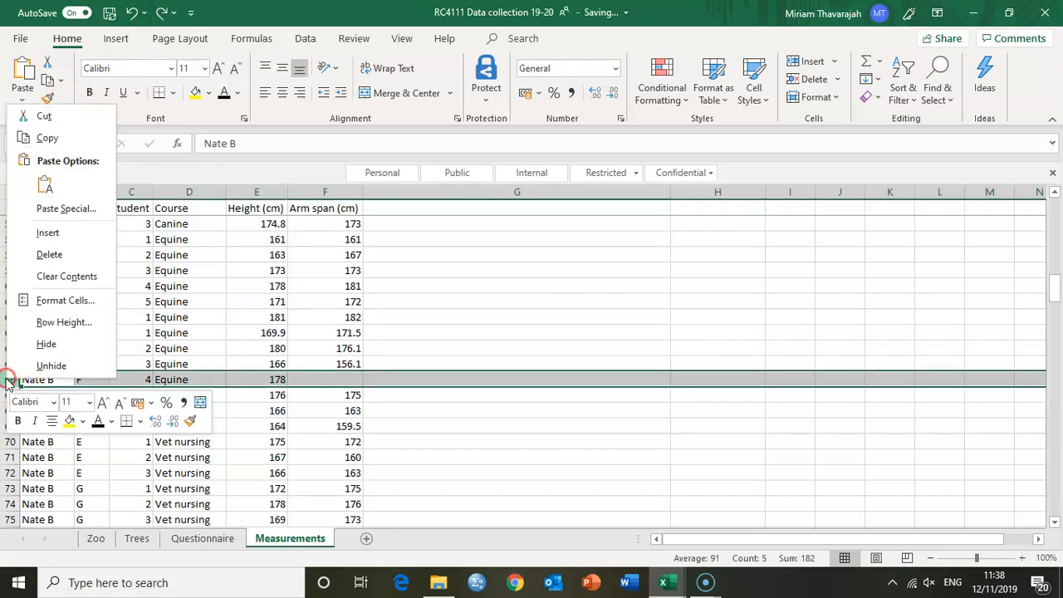
pyautogui.click(48, 254)
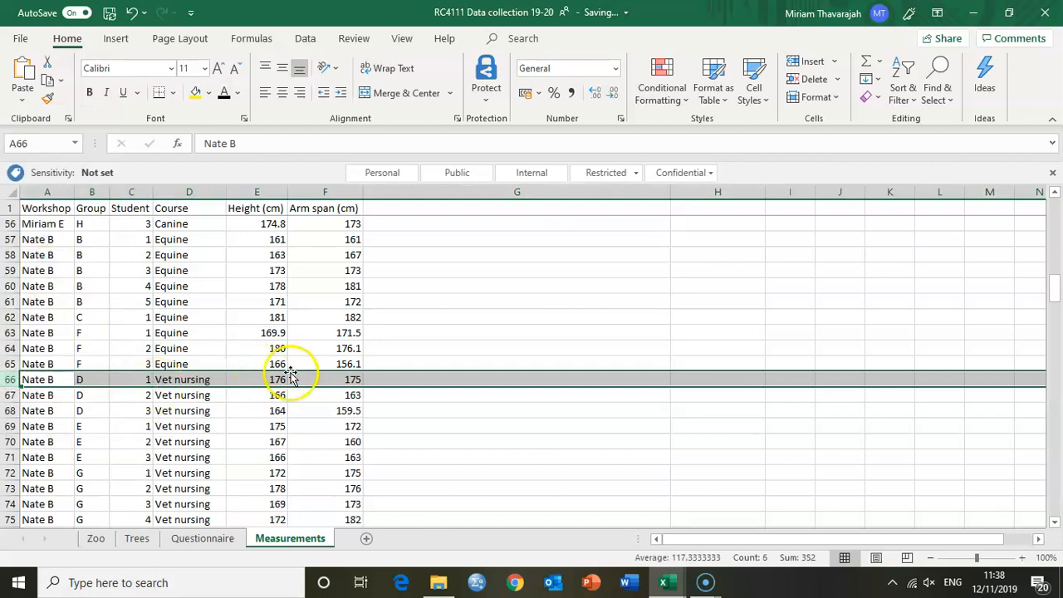
pyautogui.click(270, 377)
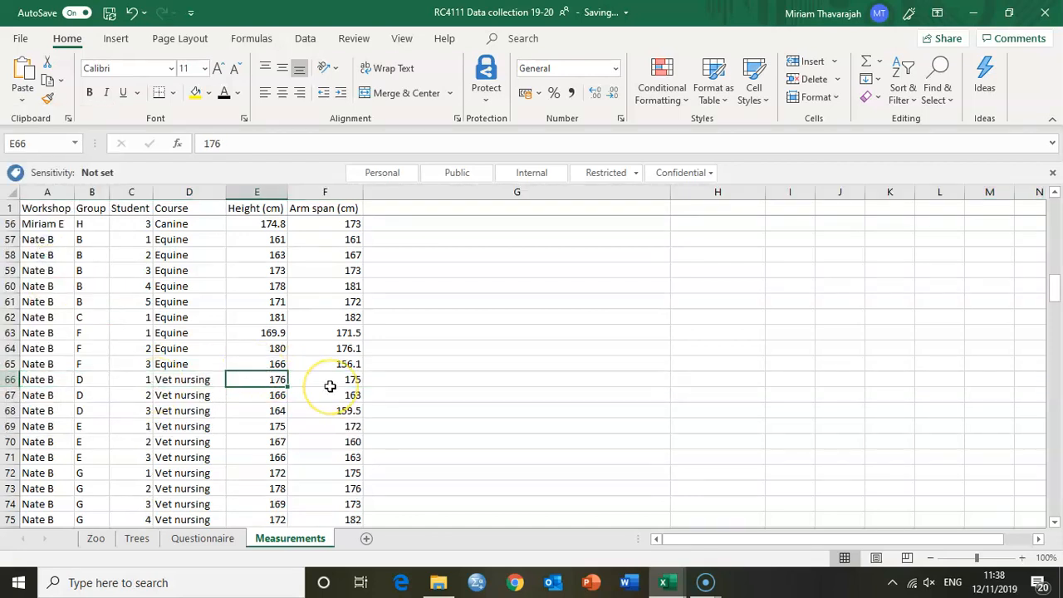
# Review the cleaned height and arm span records from the first row down to the last record in row 143.
pyautogui.scroll(18, 330, 386)
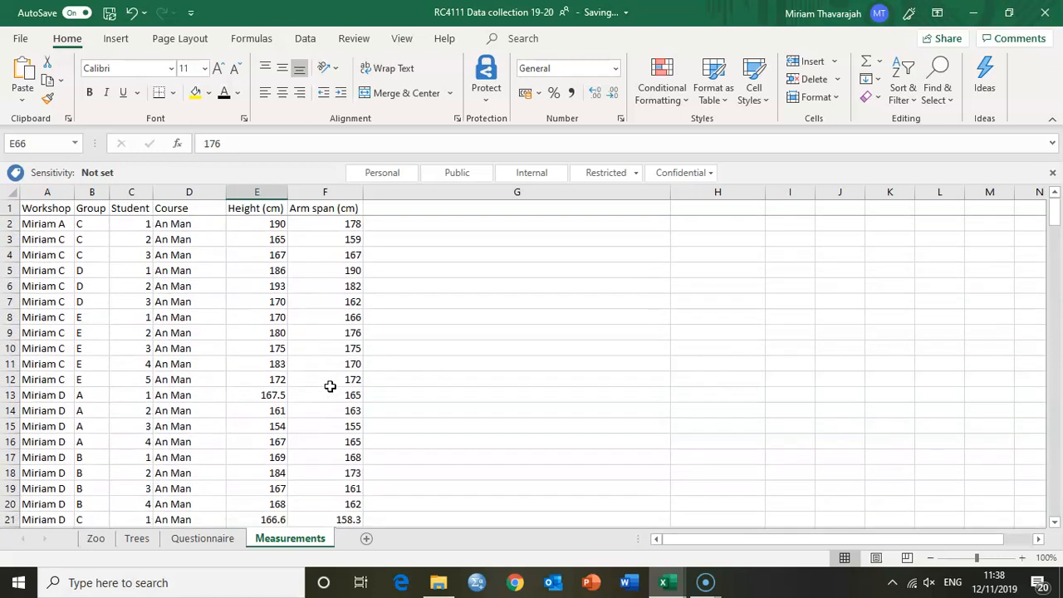
pyautogui.scroll(-5, 238, 391)
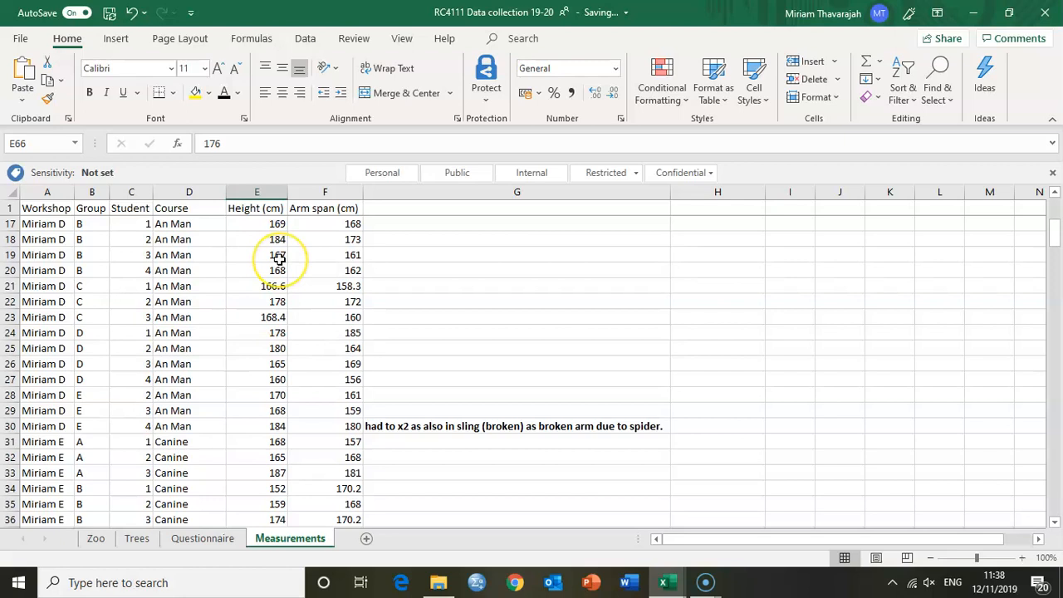
pyautogui.scroll(5, 280, 261)
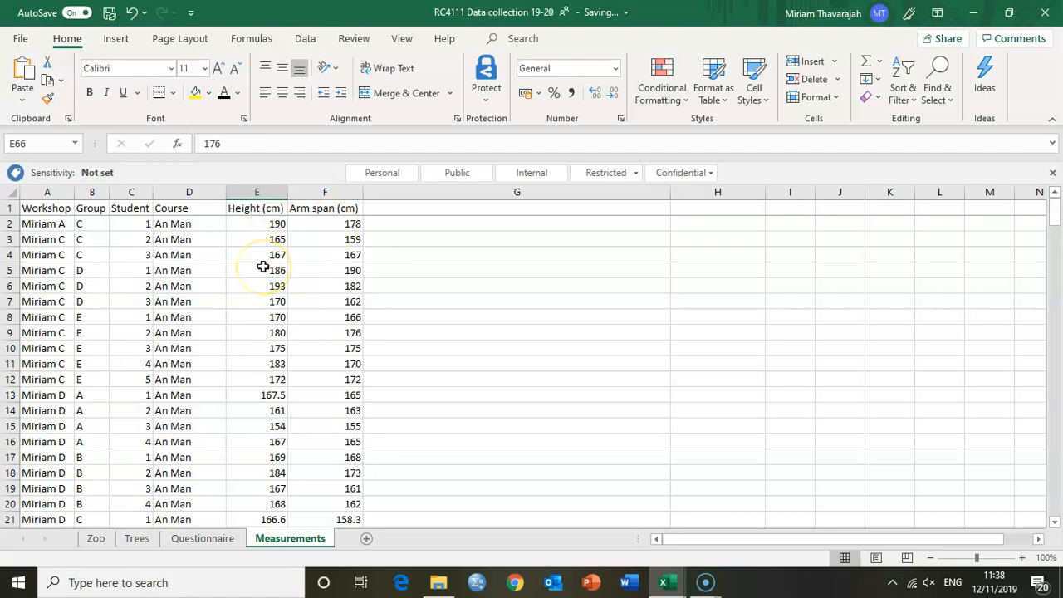
pyautogui.moveTo(273, 222); pyautogui.dragTo(259, 418)
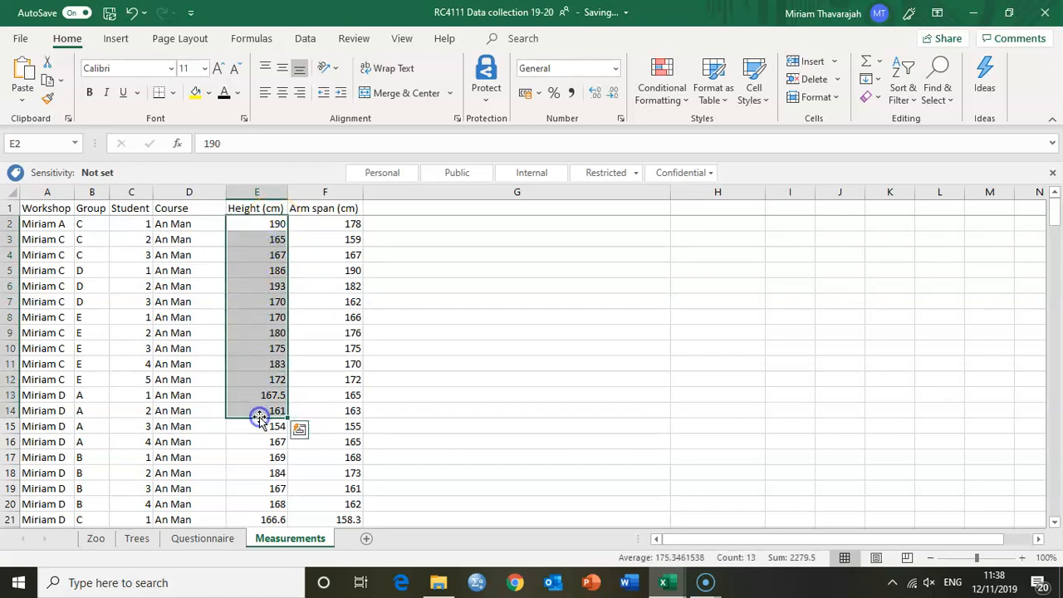
pyautogui.scroll(-4, 259, 417)
pyautogui.scroll(-20, 259, 417)
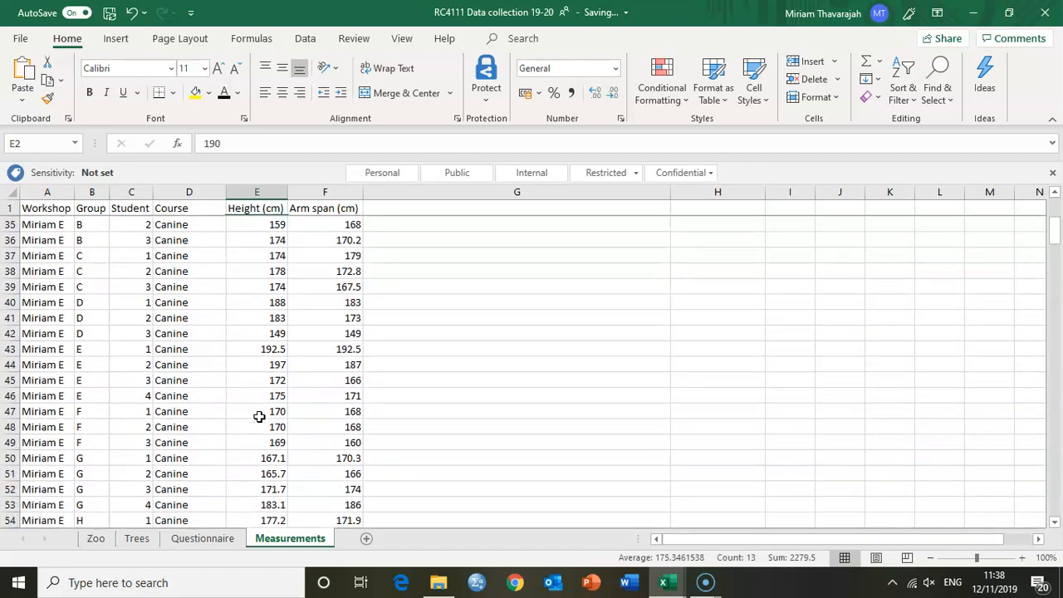
pyautogui.scroll(-14, 259, 417)
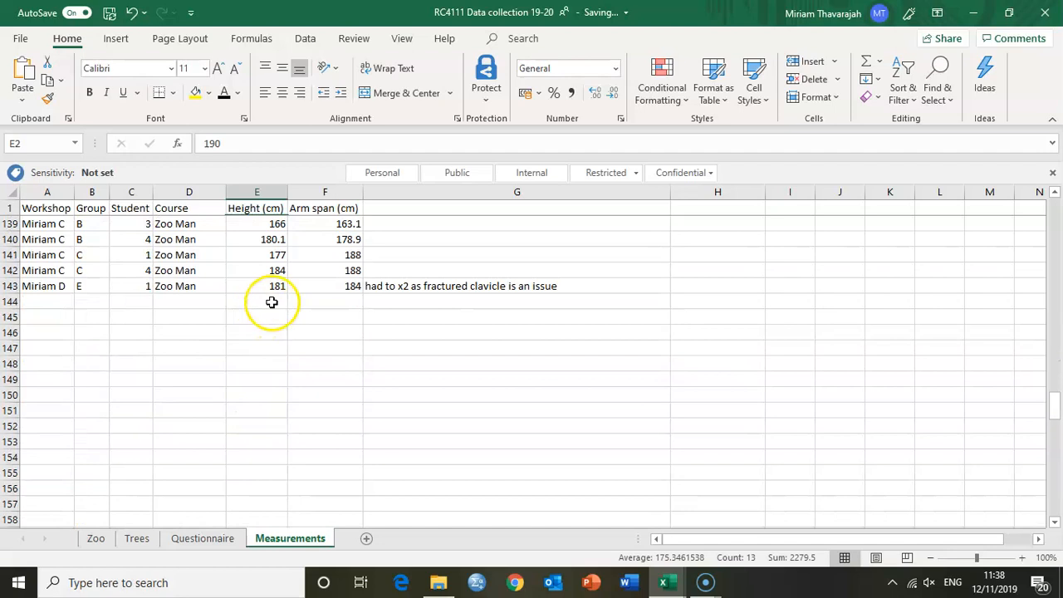
pyautogui.click(272, 302)
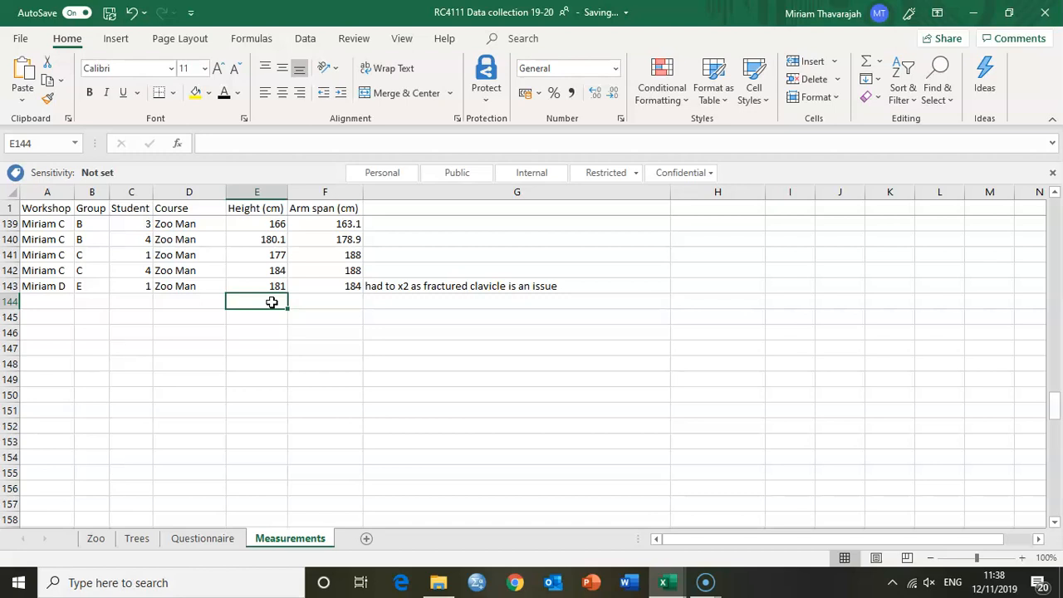
pyautogui.write('=')
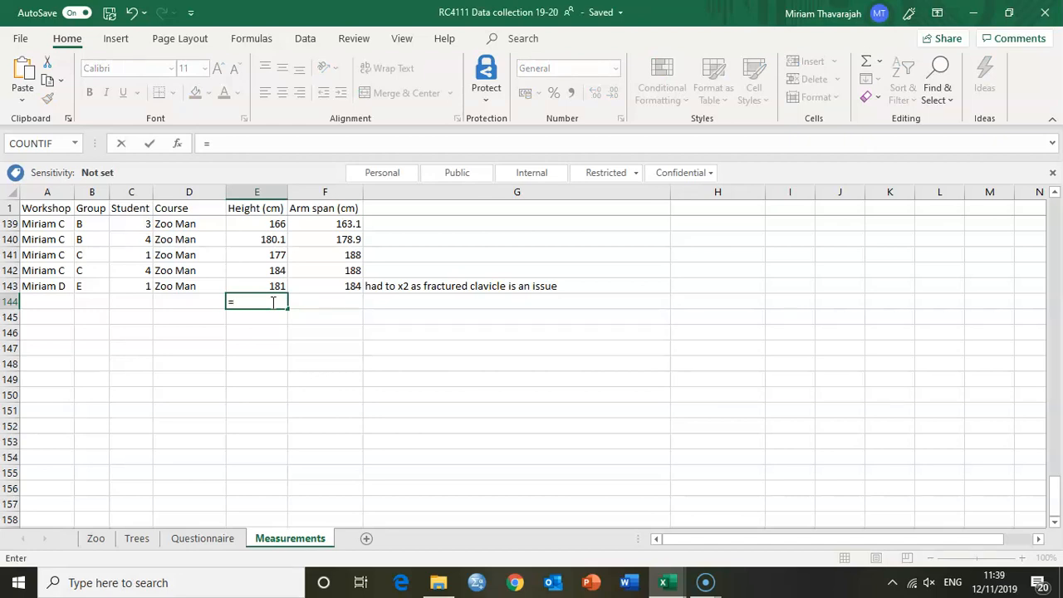
pyautogui.press('Escape')
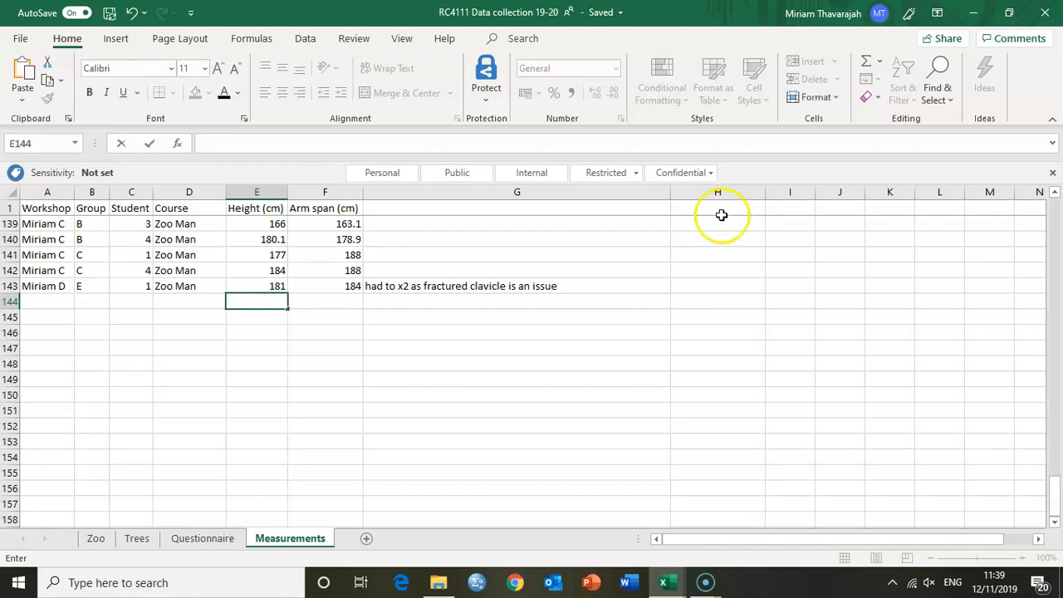
pyautogui.click(880, 56)
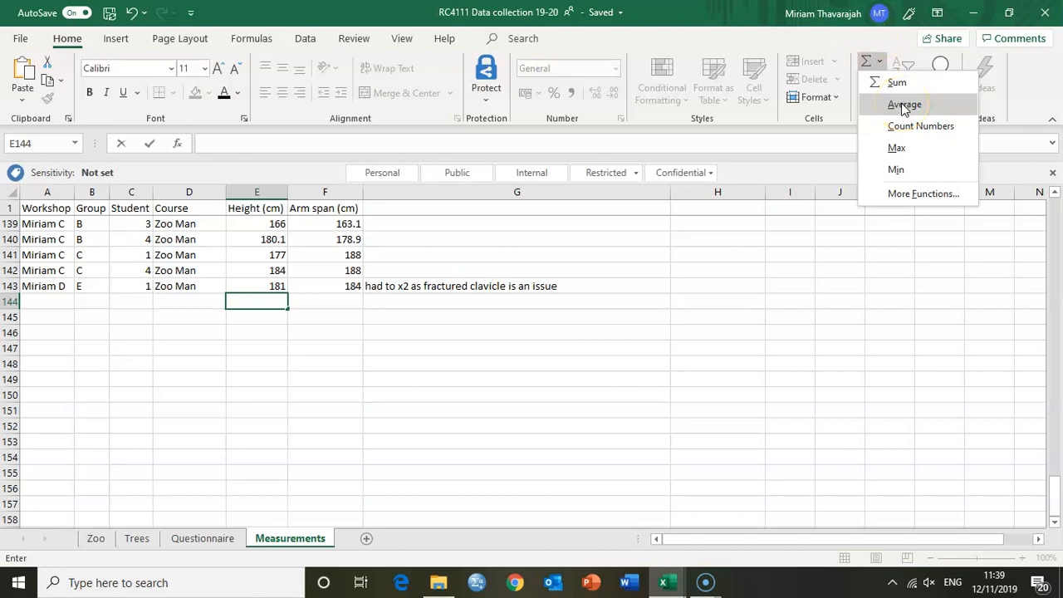
pyautogui.press('Escape')
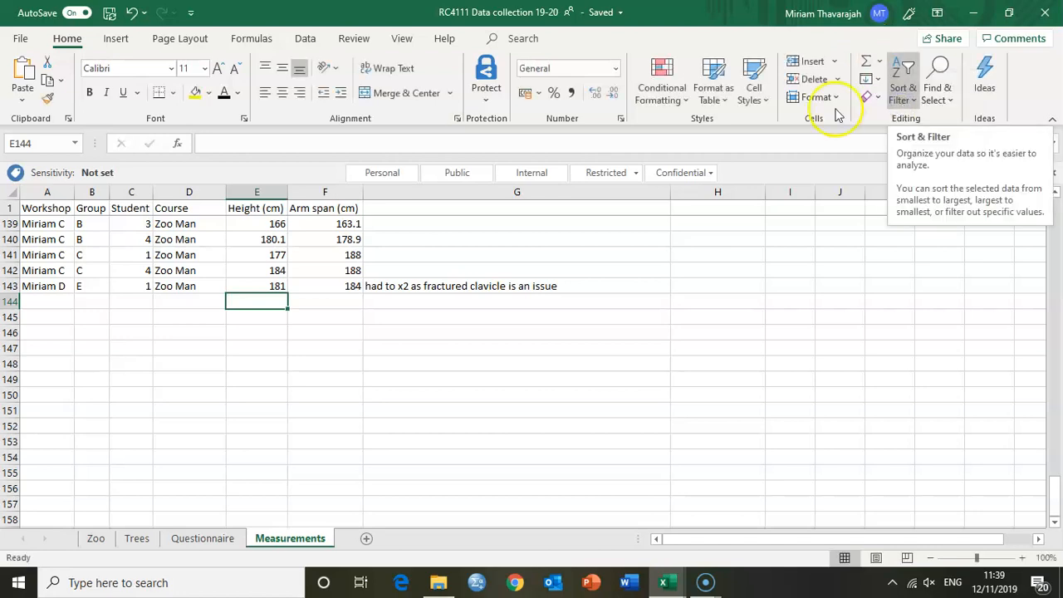
# Insert the average of the heights E2:E143 in cell E144, checking that the range covers the first to the last record.
pyautogui.click(264, 301)
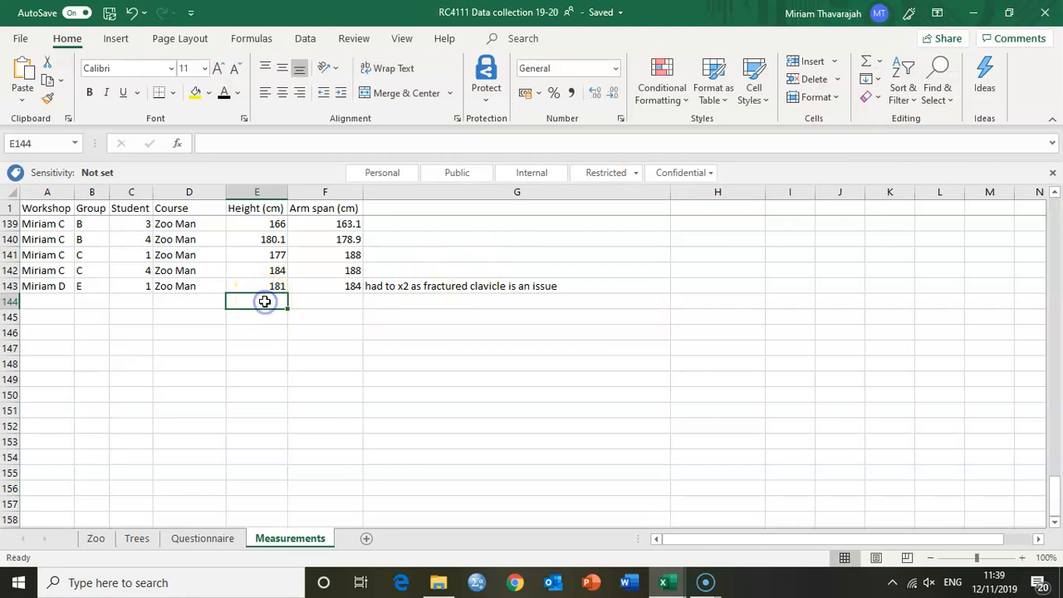
pyautogui.click(268, 285)
pyautogui.click(264, 300)
pyautogui.click(876, 64)
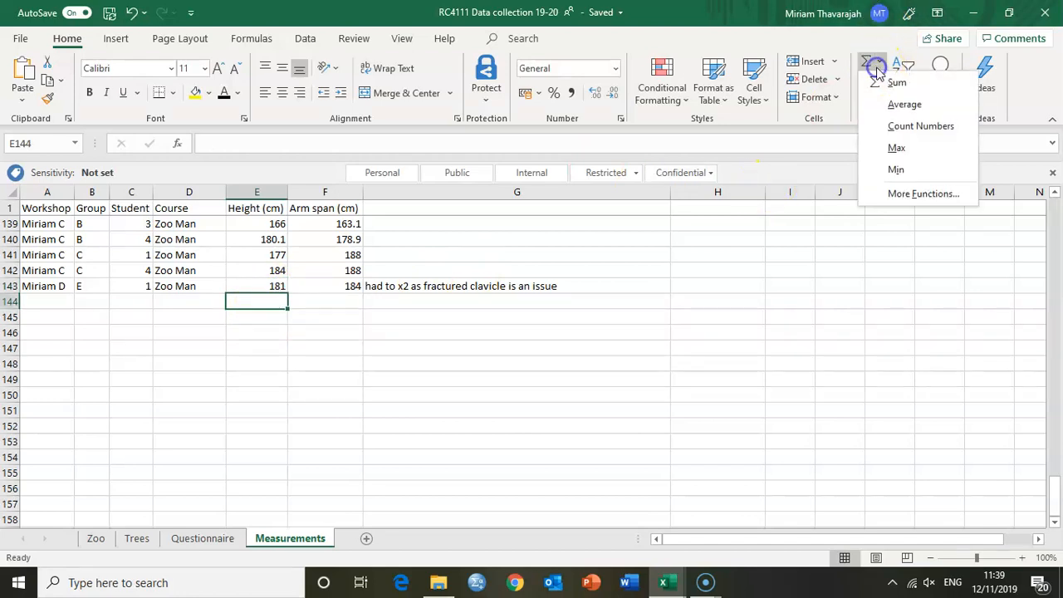
pyautogui.click(883, 105)
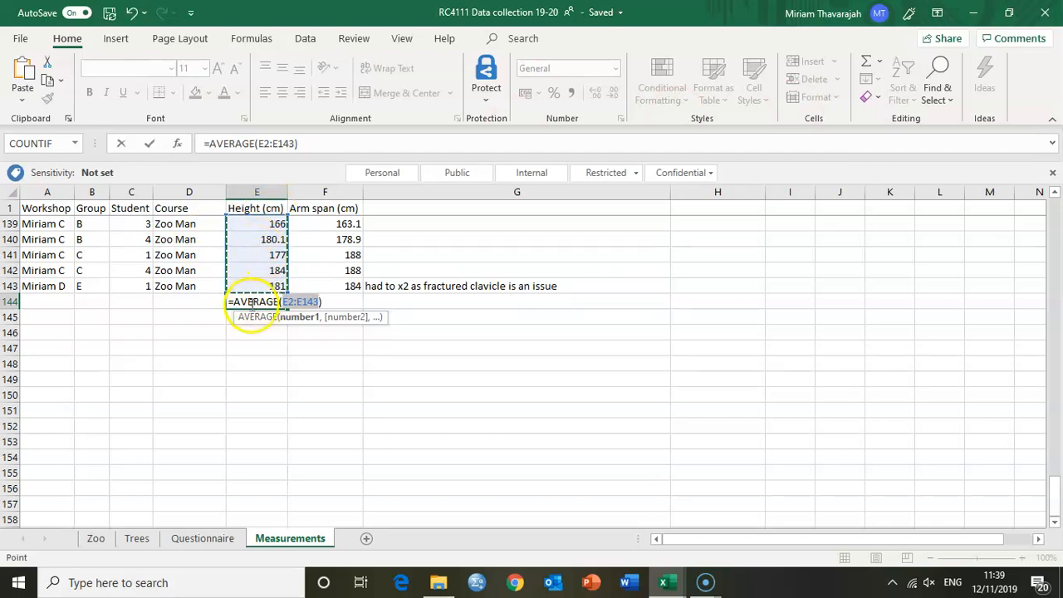
pyautogui.scroll(20, 253, 241)
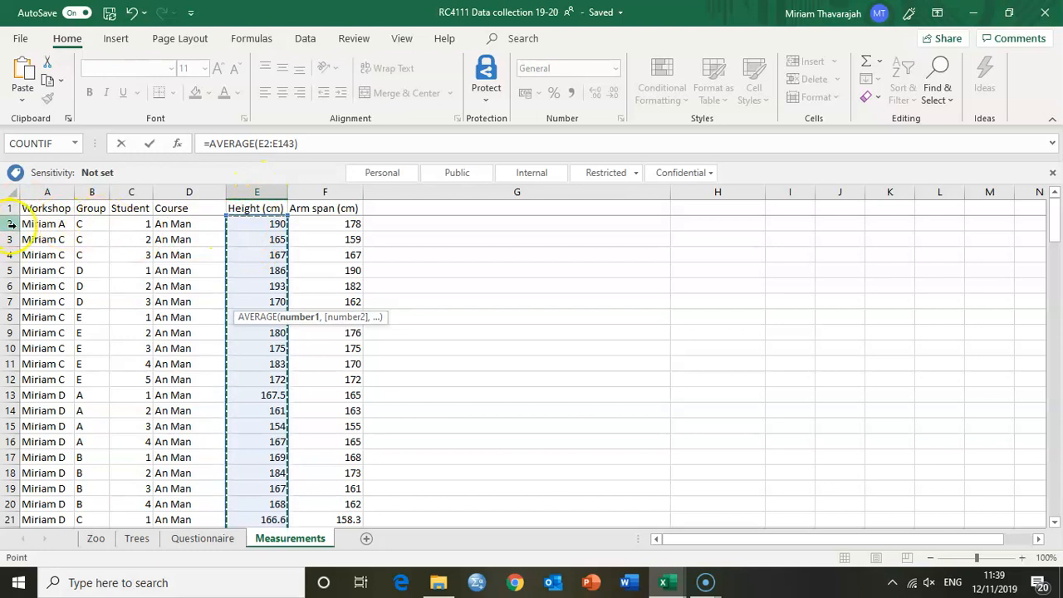
pyautogui.scroll(-20, 187, 357)
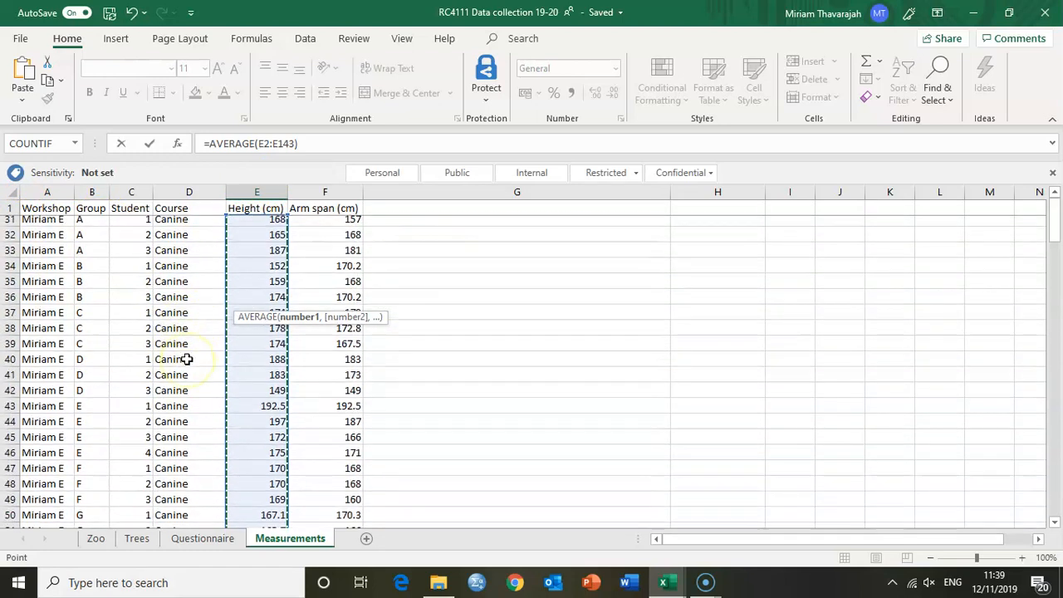
pyautogui.scroll(-19, 187, 357)
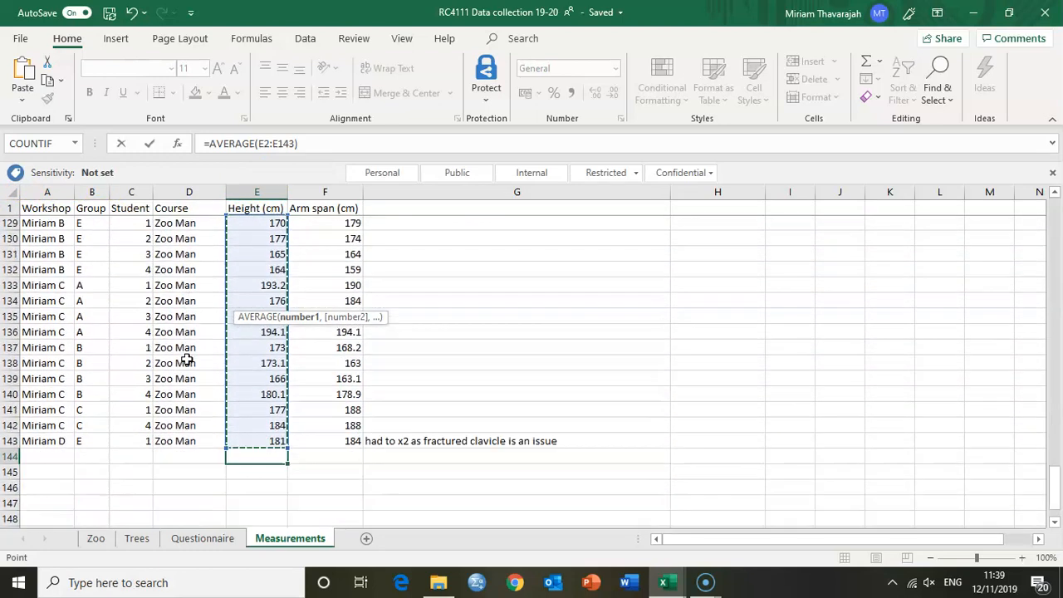
pyautogui.scroll(2, 186, 358)
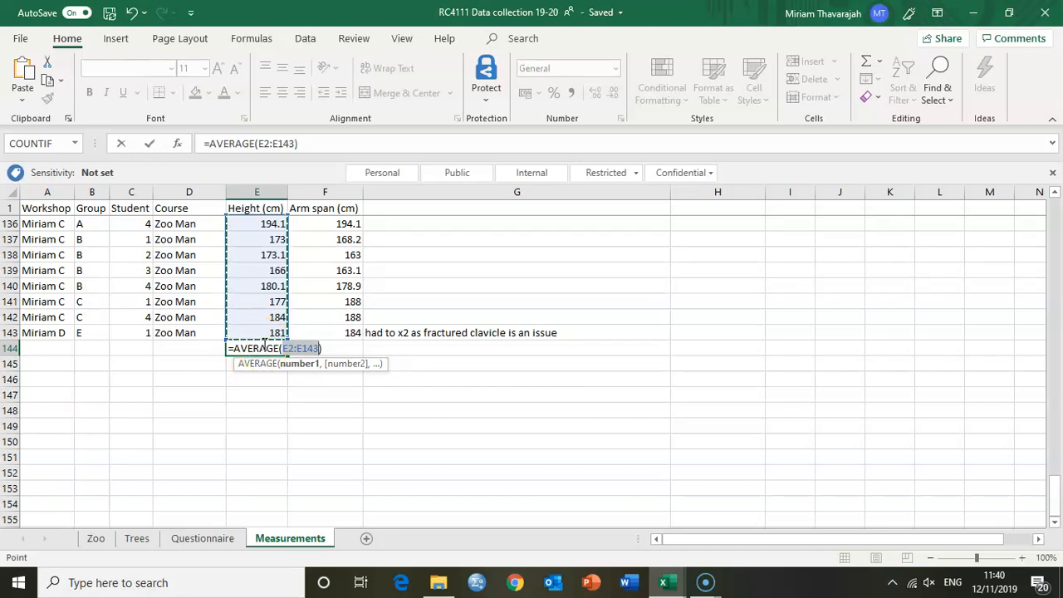
pyautogui.press('Return')
pyautogui.click(249, 359)
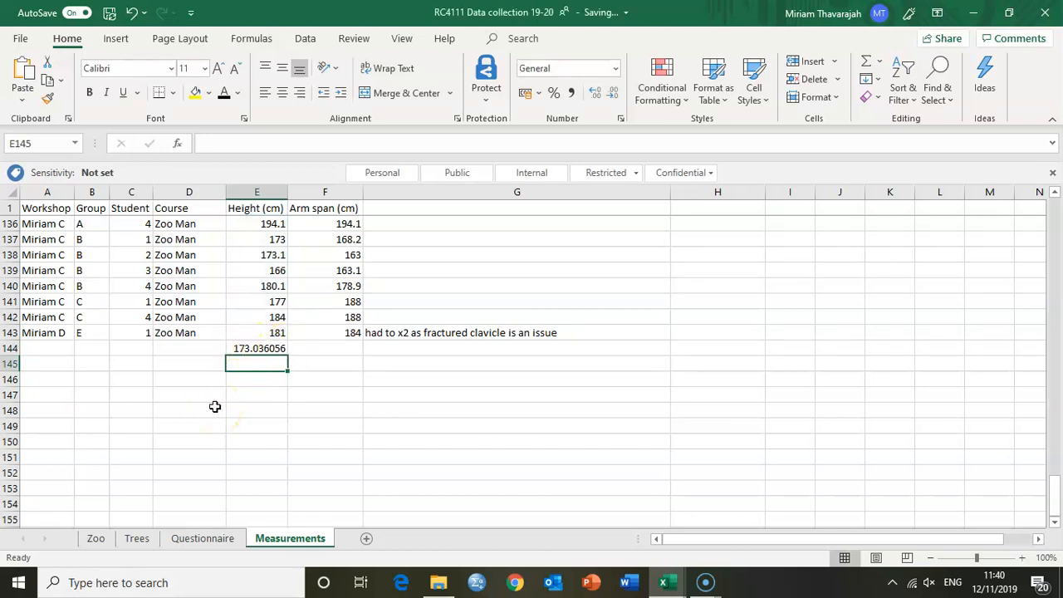
# Format the height average in E144 as a Number with 2 decimal places.
pyautogui.click(248, 347)
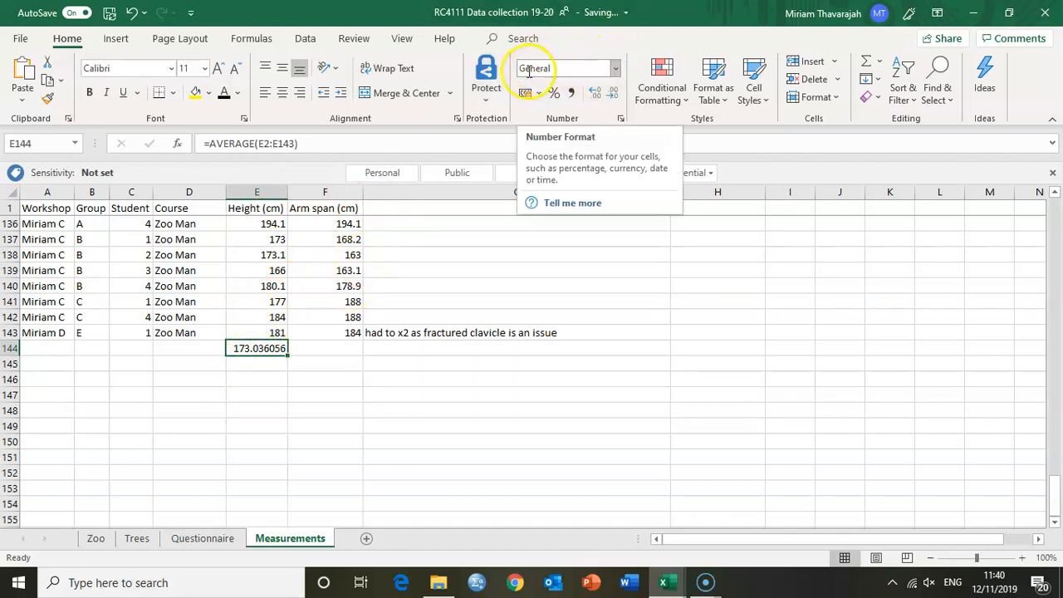
pyautogui.click(615, 69)
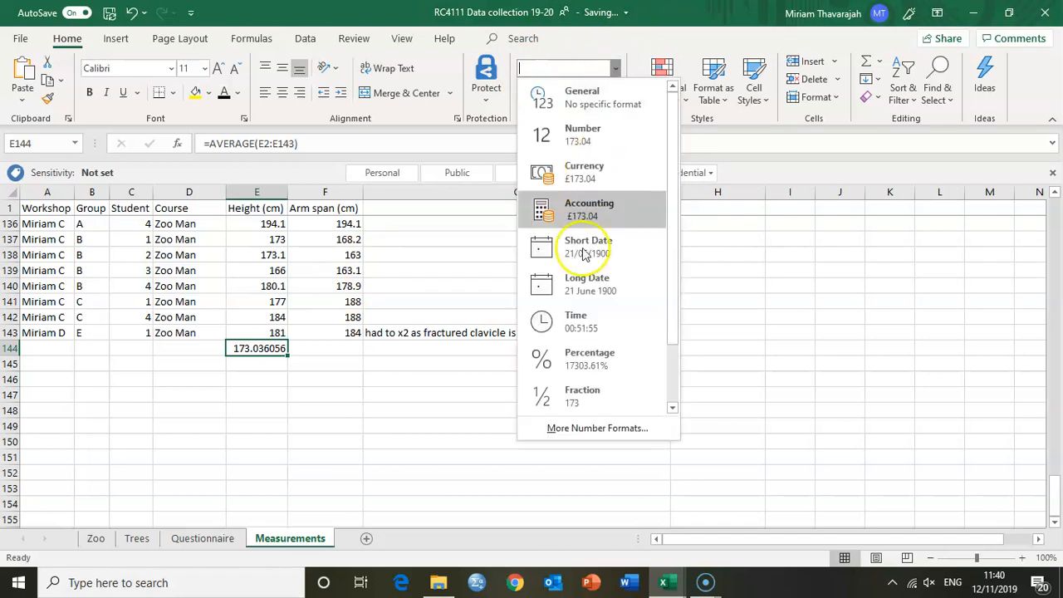
pyautogui.click(579, 429)
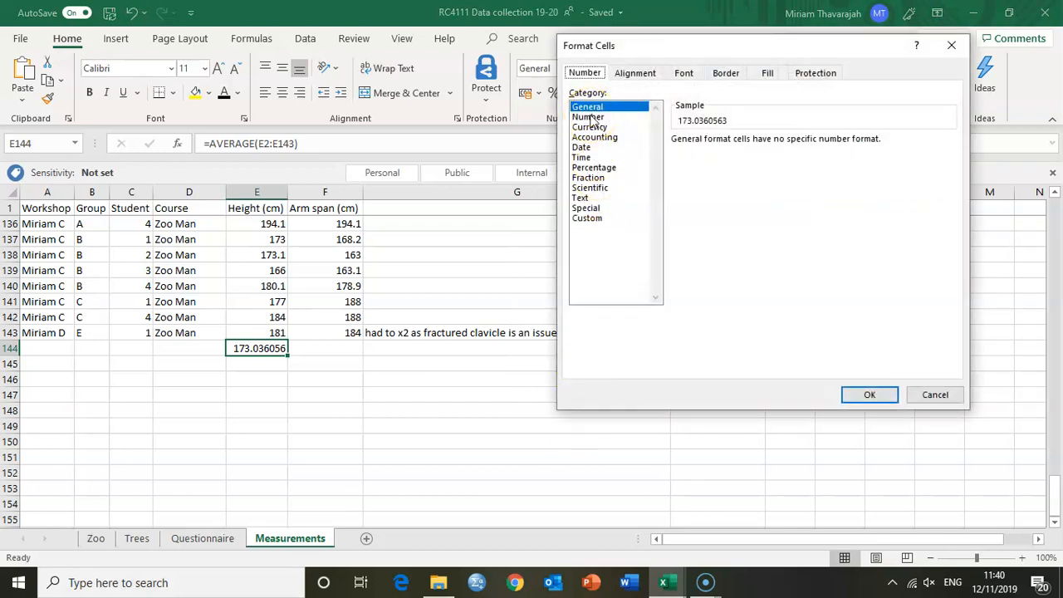
pyautogui.click(591, 118)
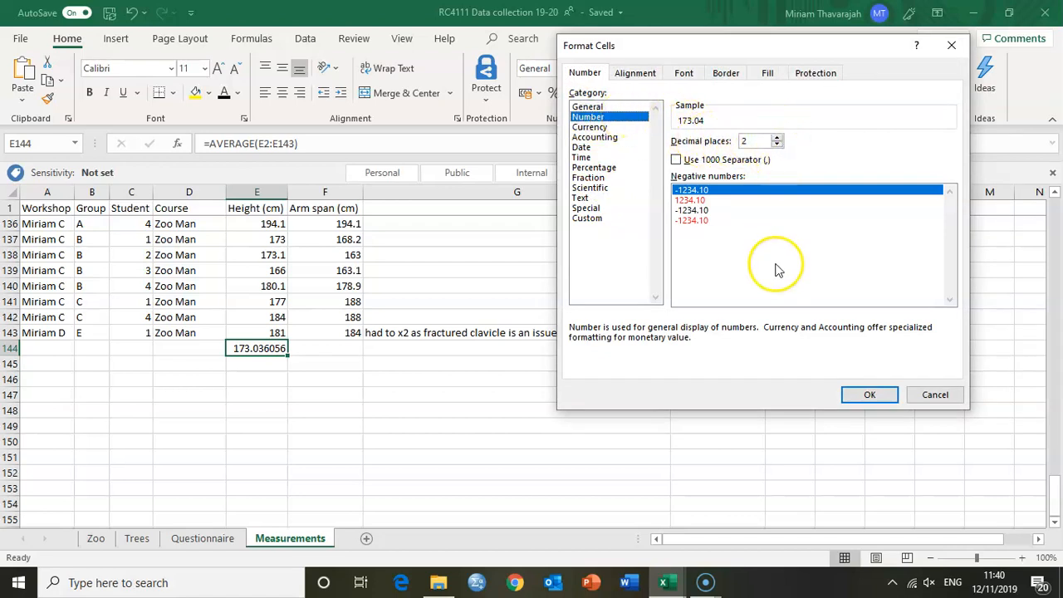
pyautogui.click(869, 394)
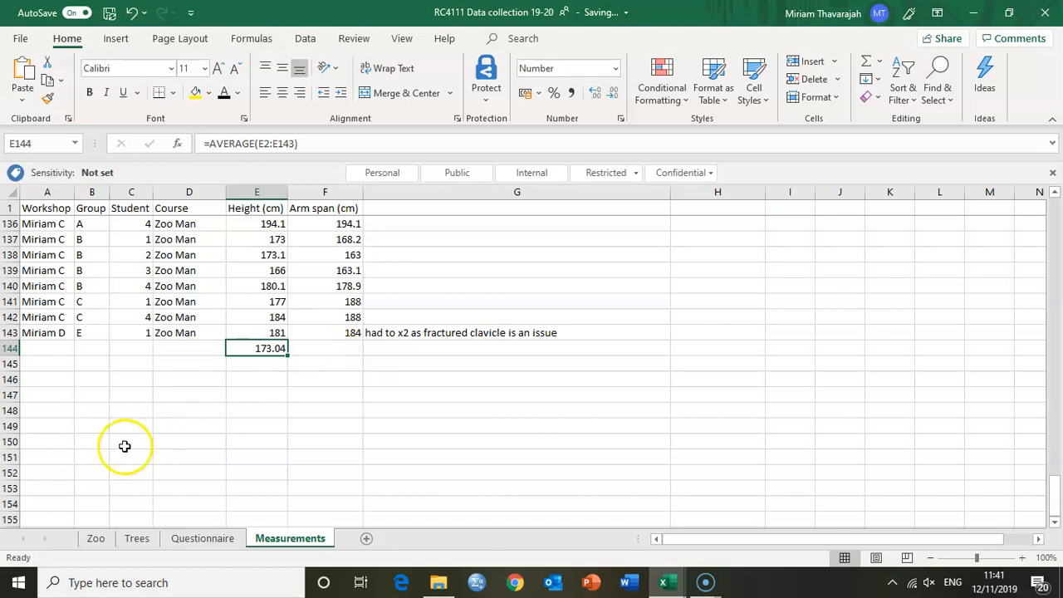
# Average the arm spans F2:F143 in cell F144, using the same two-decimal number format as the height average.
pyautogui.click(306, 353)
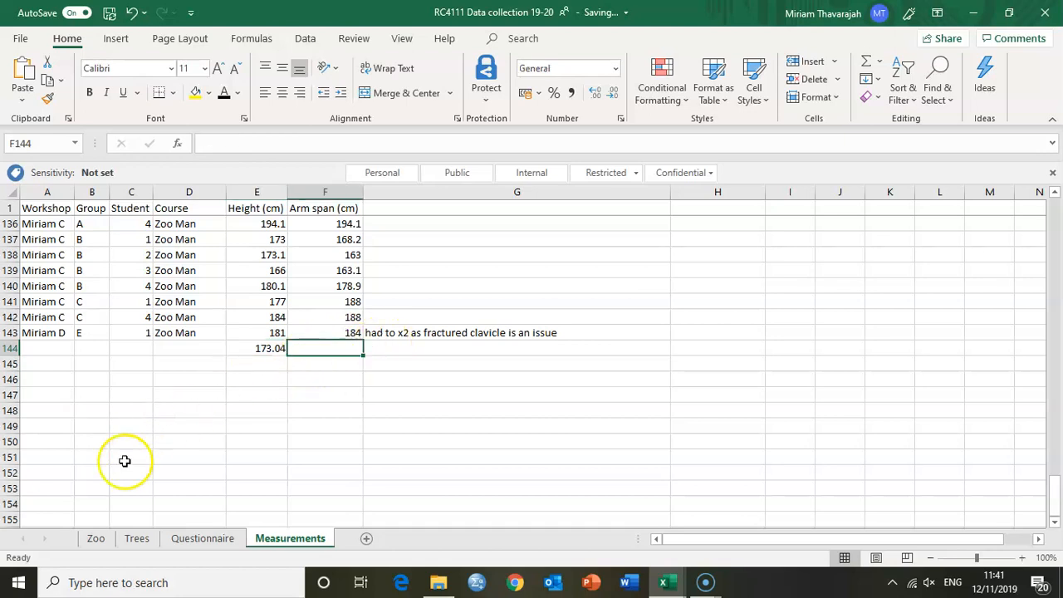
pyautogui.write('=AVERAGE(F2:F143)')
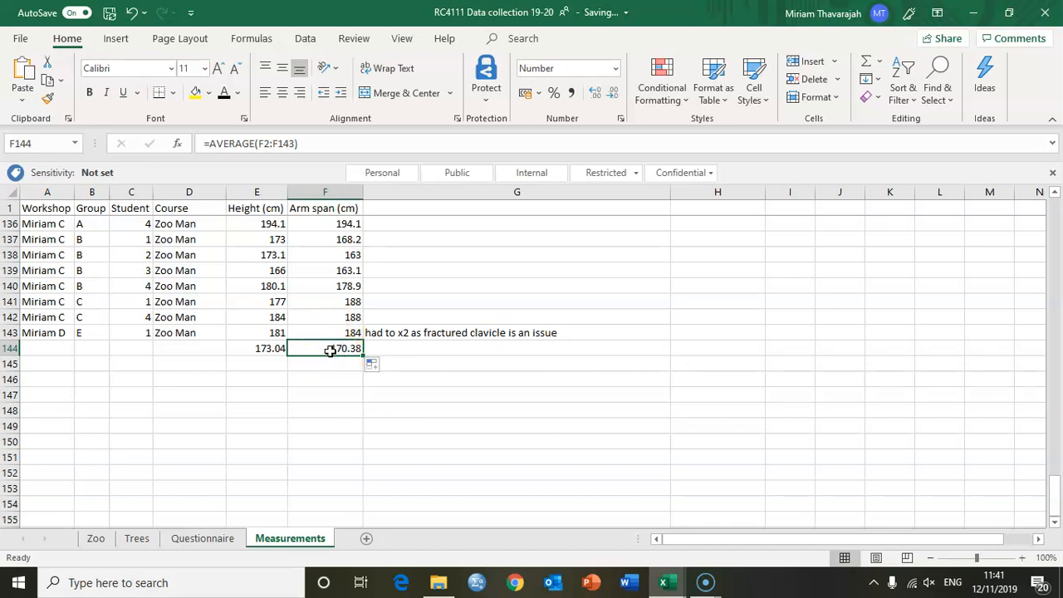
# Re-enter the arm span average in F144 by writing out the AVERAGE formula over the range F2:F143.
pyautogui.write('=aver')
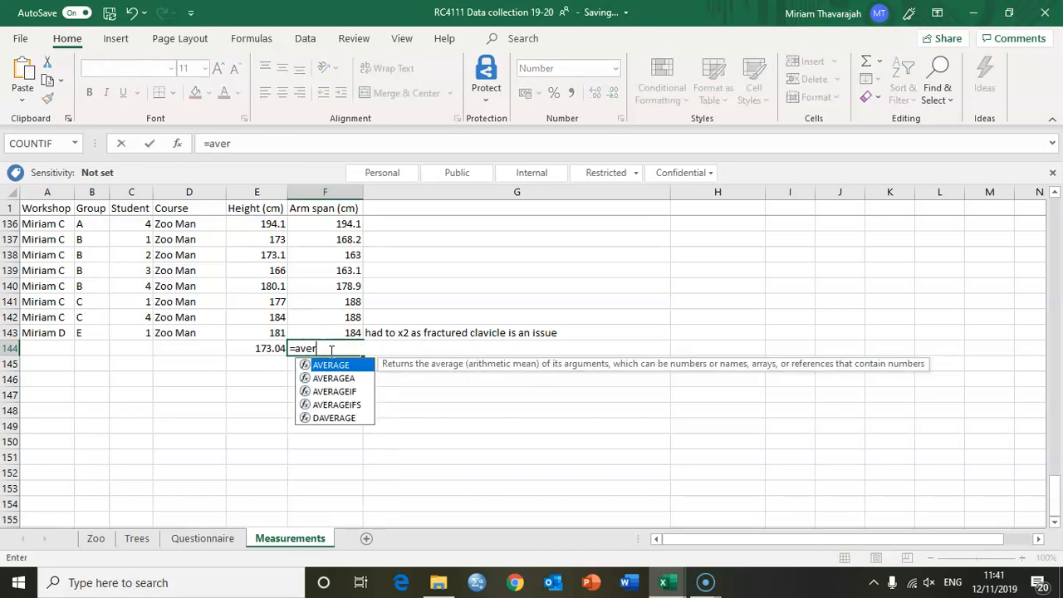
pyautogui.write('age(')
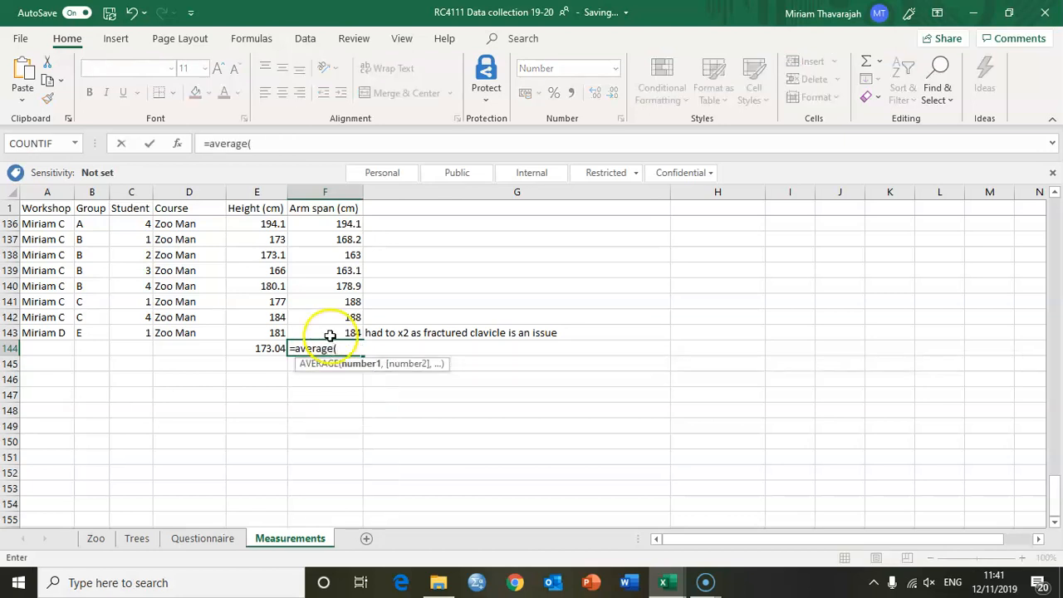
pyautogui.moveTo(332, 330); pyautogui.dragTo(304, 225)
pyautogui.press('Return')
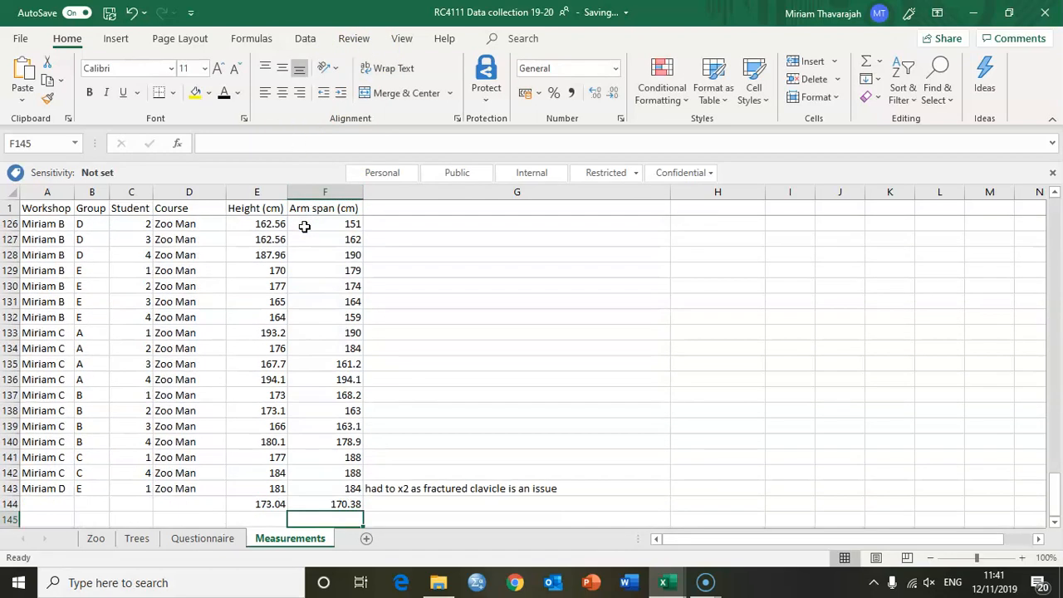
# Replace the arm span average in F144 with the built-in Average function, using the range F2:F143.
pyautogui.click(336, 506)
pyautogui.scroll(-3, 338, 428)
pyautogui.scroll(1, 338, 427)
pyautogui.click(337, 399)
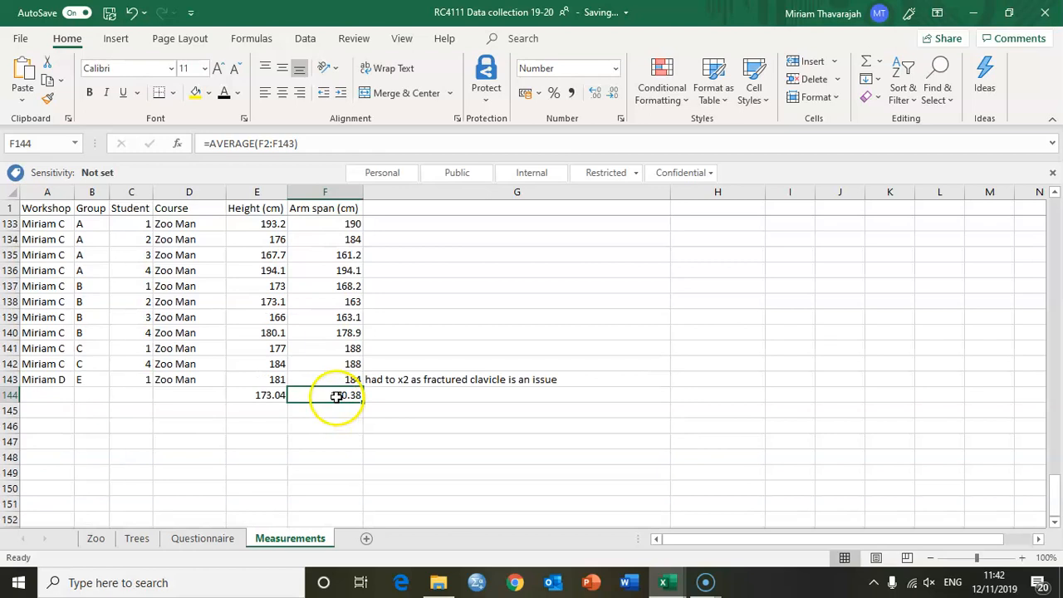
pyautogui.click(880, 63)
pyautogui.click(887, 105)
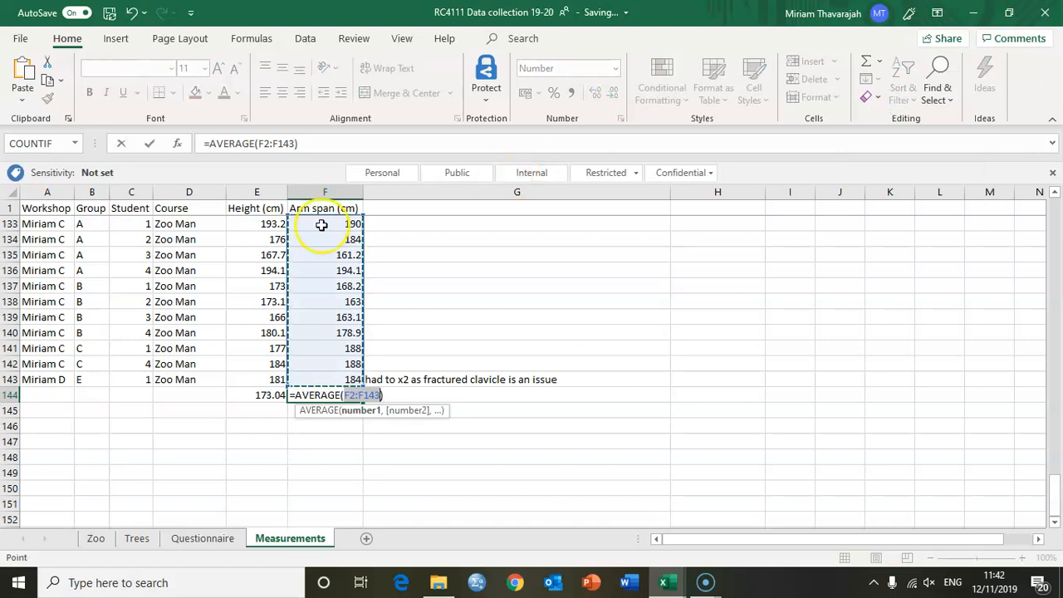
pyautogui.press('Return')
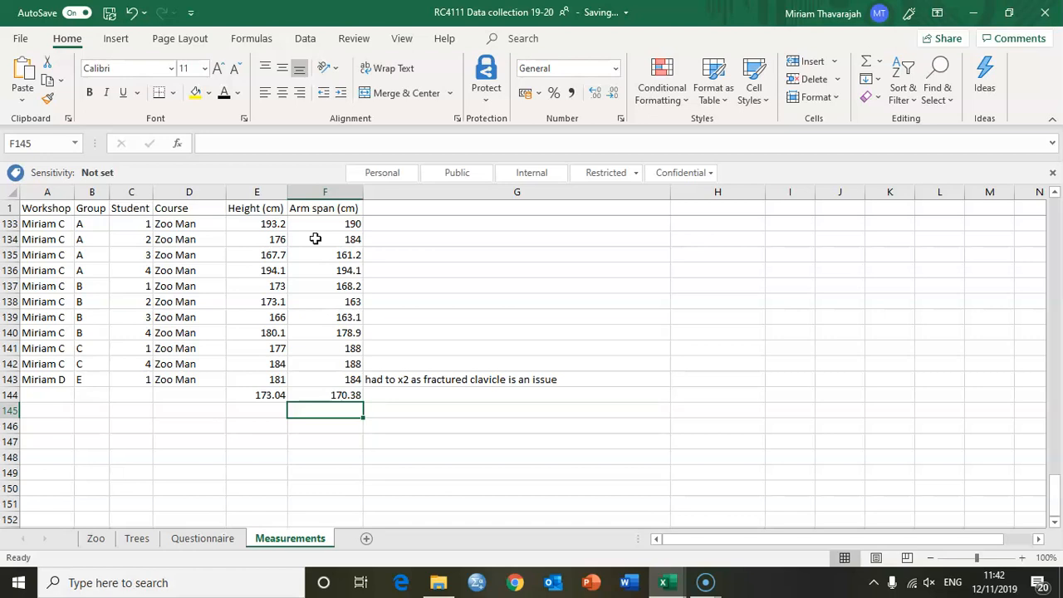
# Check that the height average formula in E144 covers E2:E143, from the first record to the last.
pyautogui.click(260, 394)
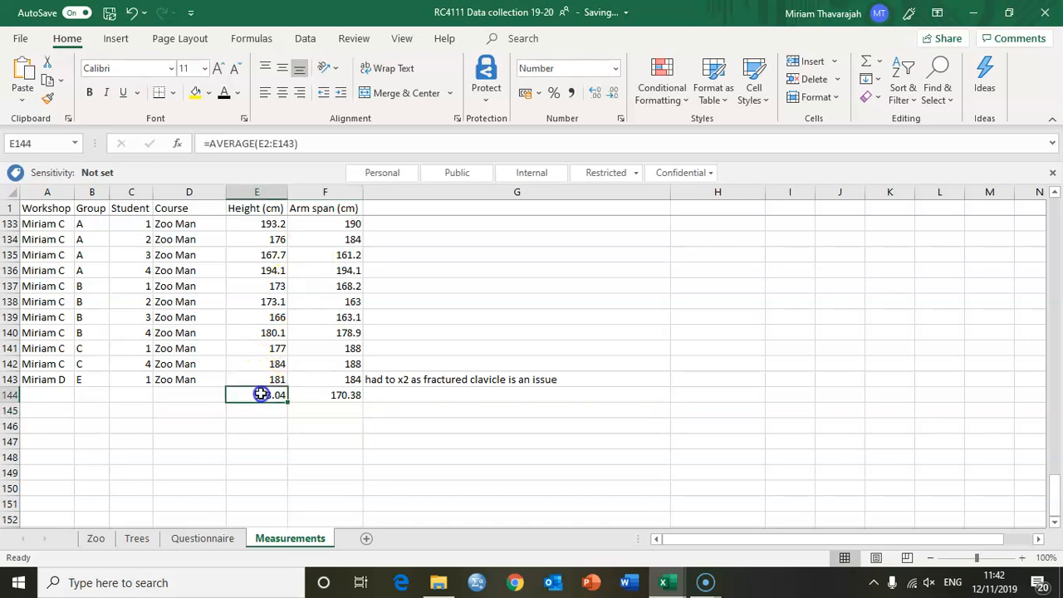
pyautogui.click(263, 394)
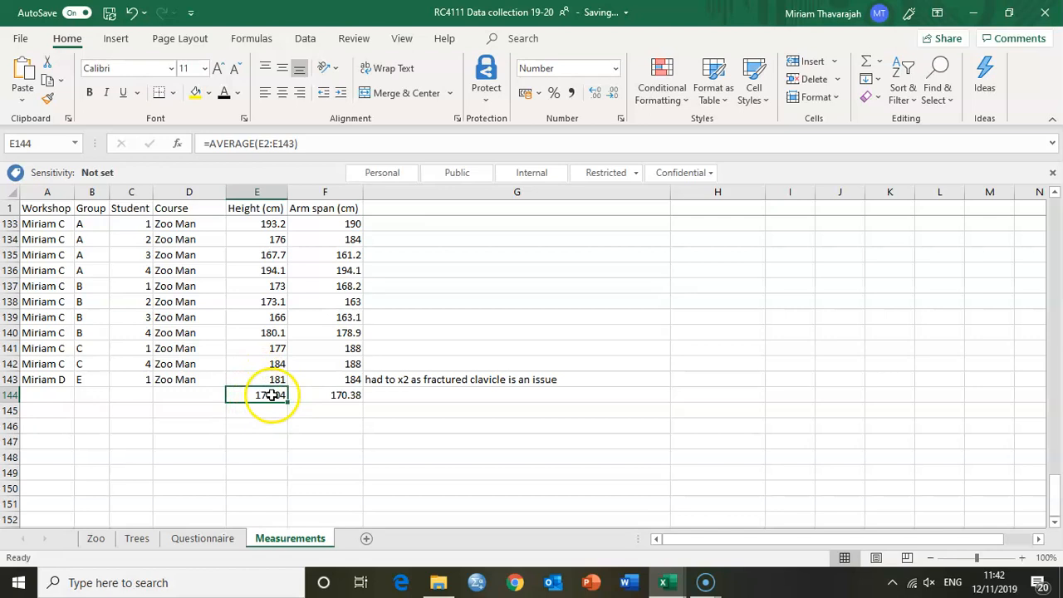
pyautogui.click(288, 401)
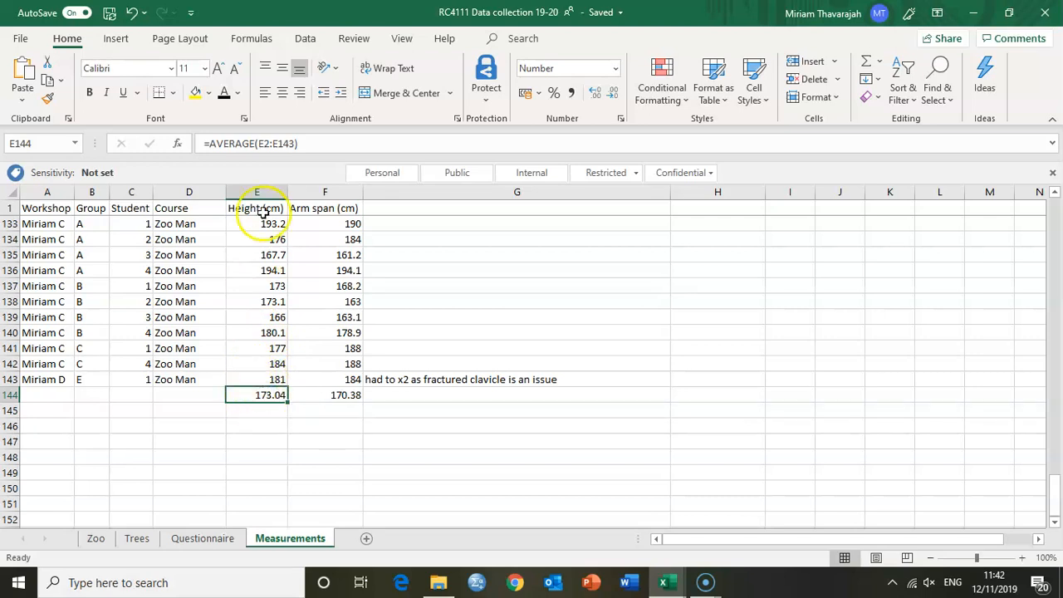
pyautogui.click(271, 145)
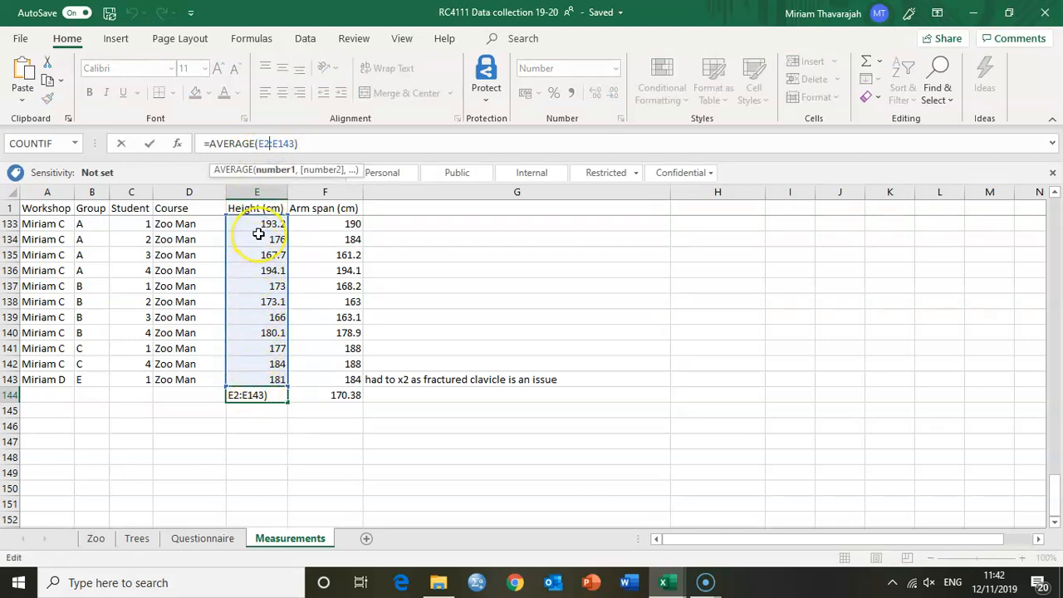
pyautogui.scroll(20, 259, 234)
pyautogui.scroll(-20, 258, 234)
pyautogui.scroll(-17, 258, 234)
pyautogui.scroll(2, 258, 234)
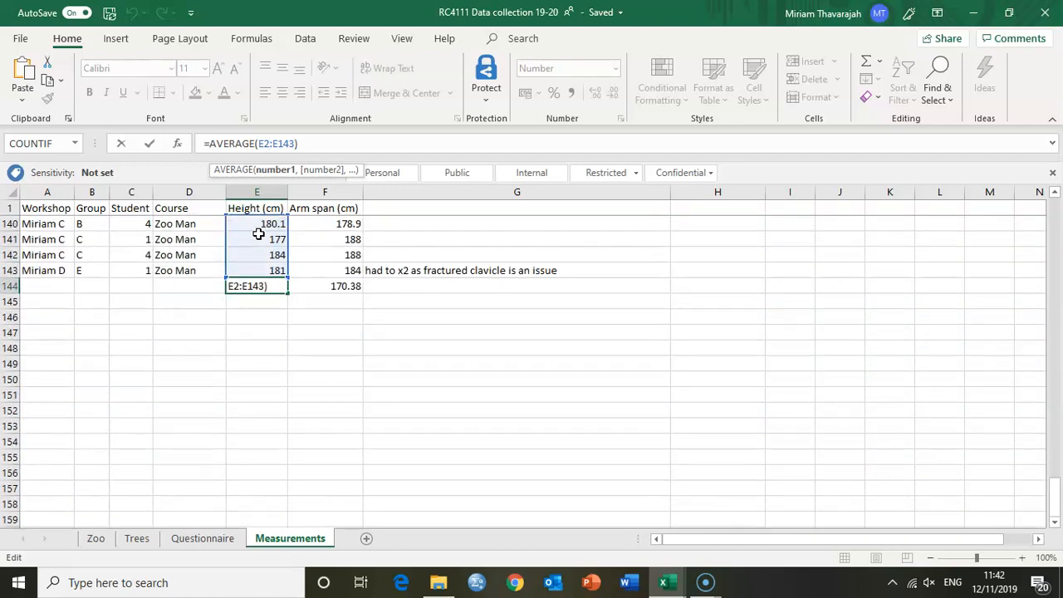
pyautogui.scroll(1, 258, 234)
pyautogui.press('Return')
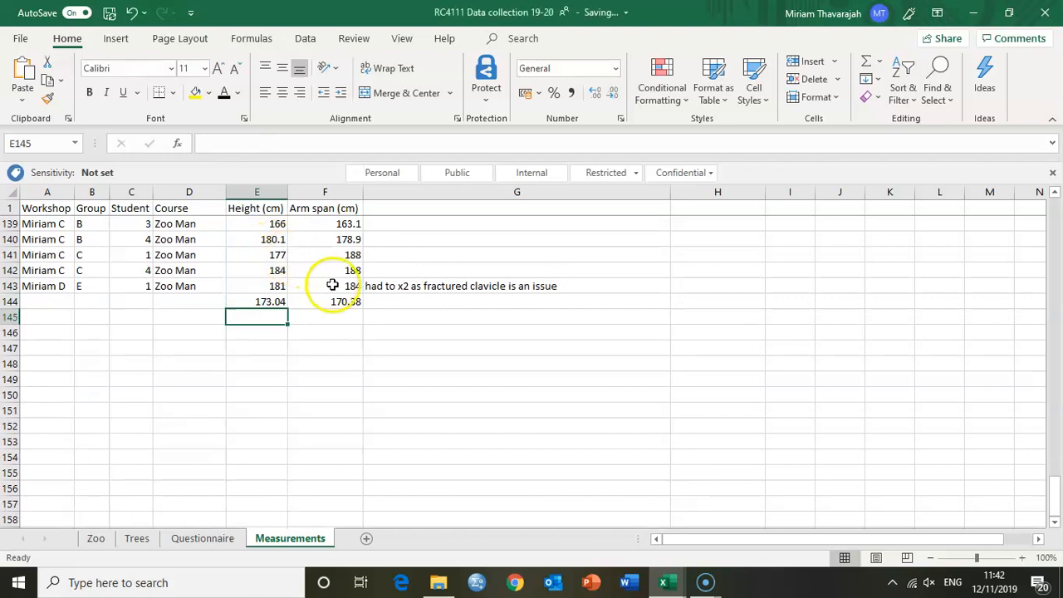
# Fill the height average formula from E144 across to F144 and check that its range is F2:F143.
pyautogui.click(333, 287)
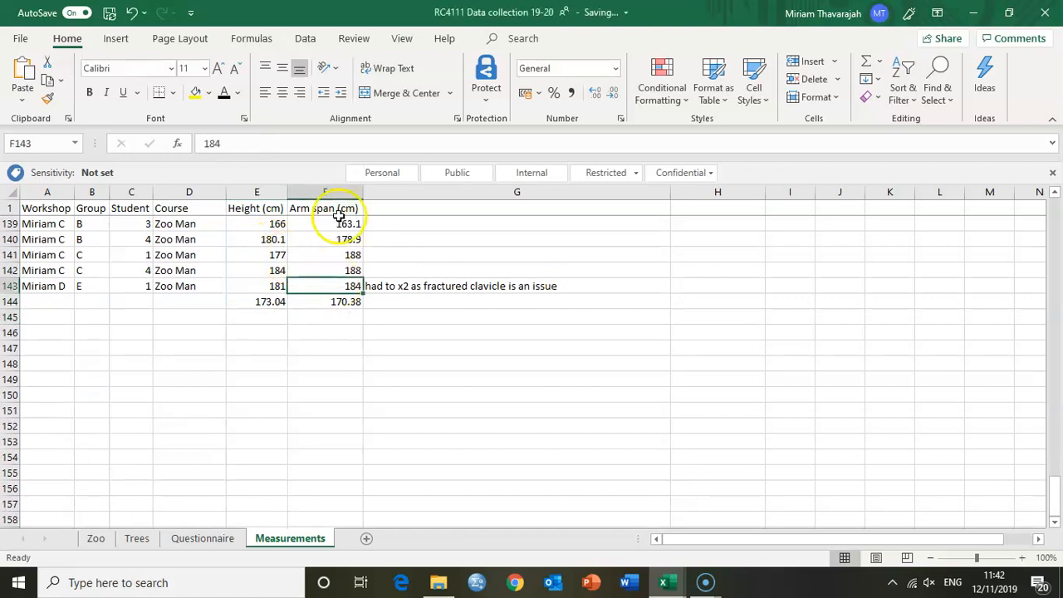
pyautogui.click(279, 304)
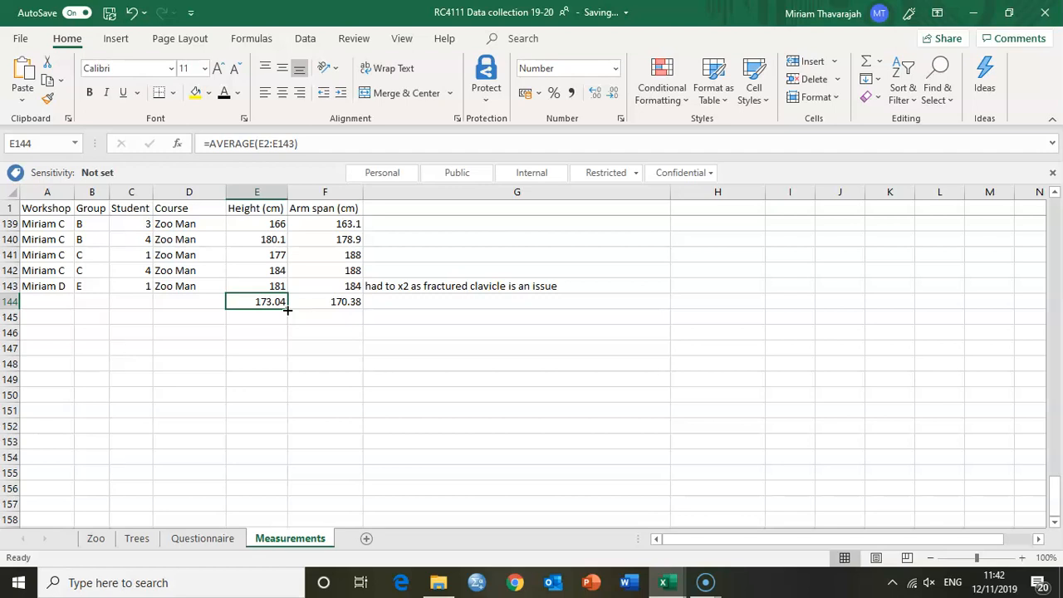
pyautogui.moveTo(287, 309); pyautogui.dragTo(347, 301)
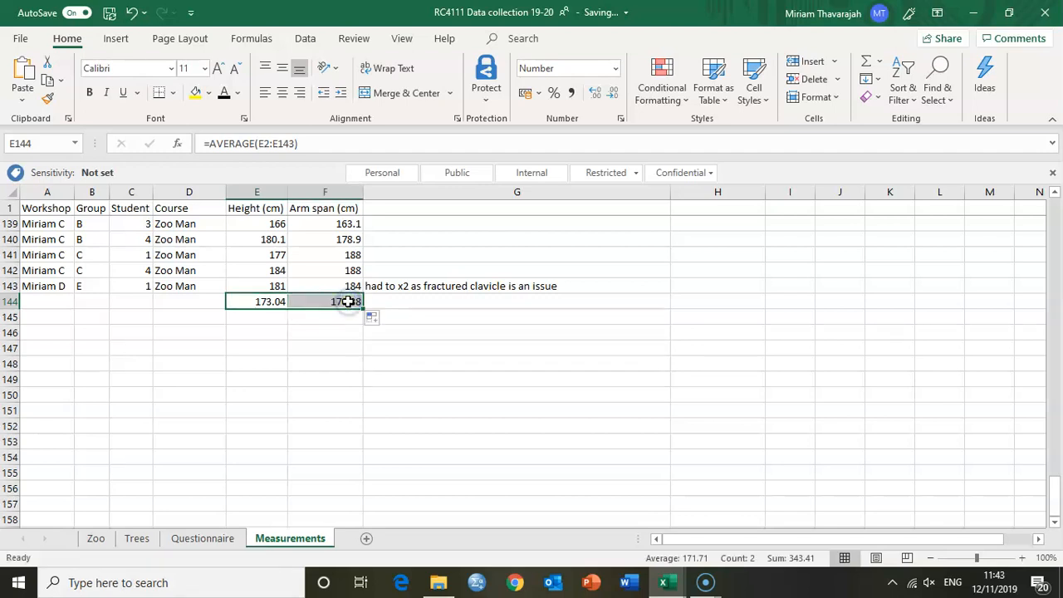
pyautogui.click(347, 301)
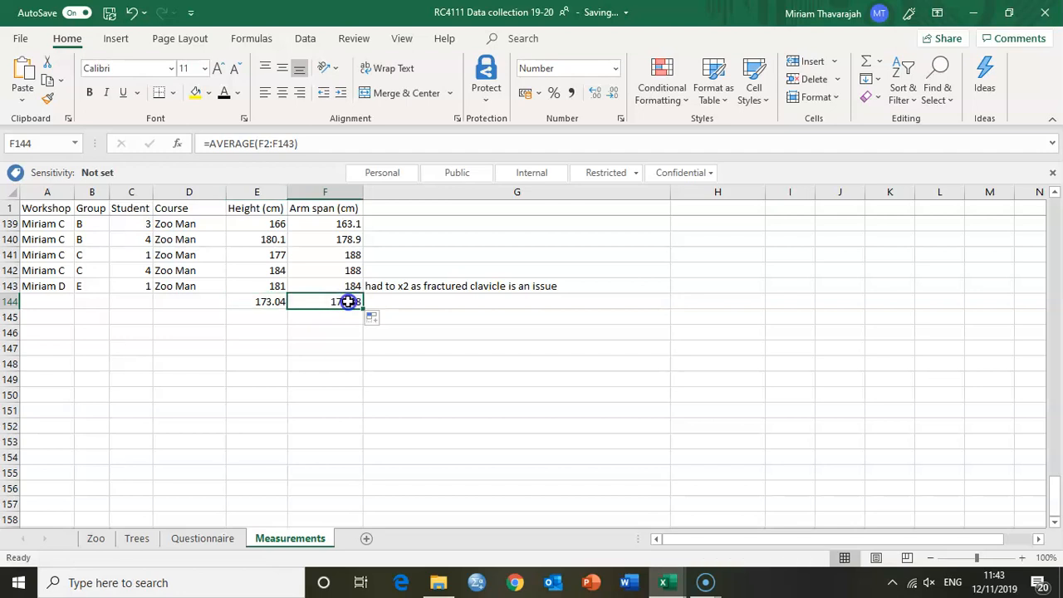
pyautogui.click(280, 143)
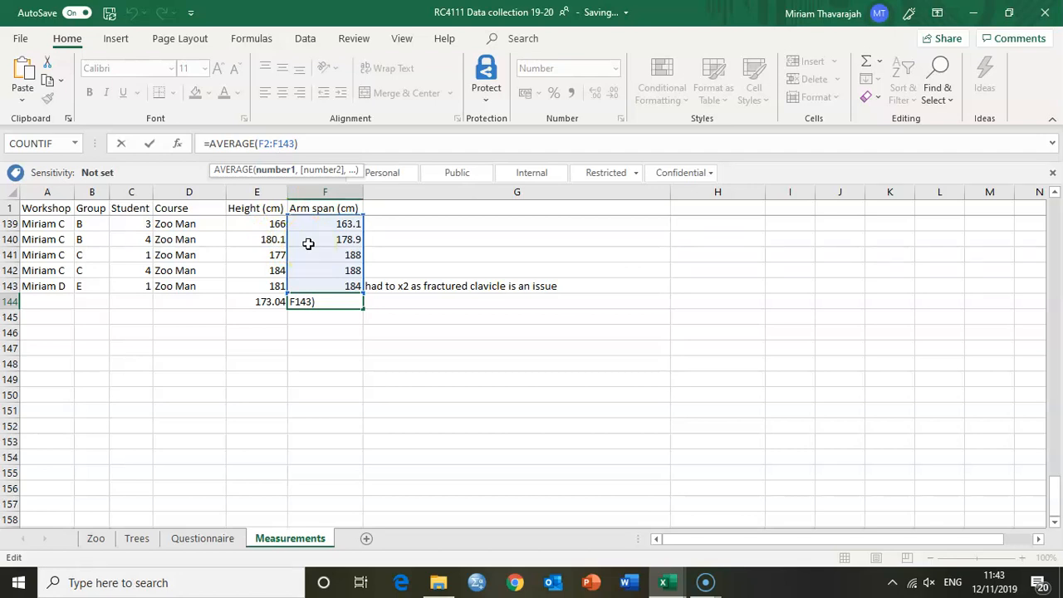
pyautogui.press('Return')
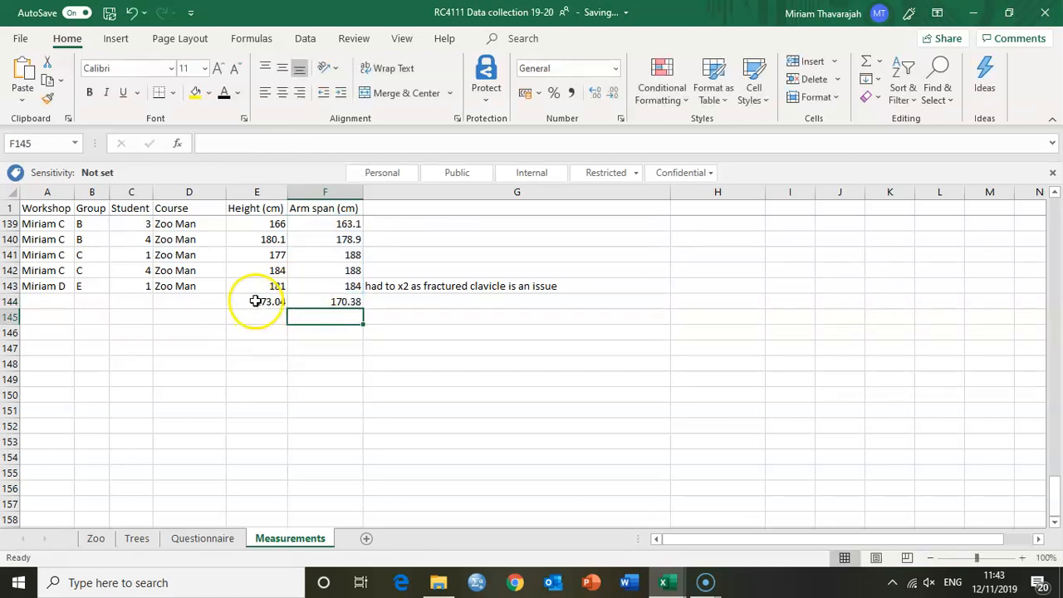
# Insert a clustered column chart of the averages in E144:F144 and move it clear of the arm span column.
pyautogui.moveTo(256, 301); pyautogui.dragTo(324, 304)
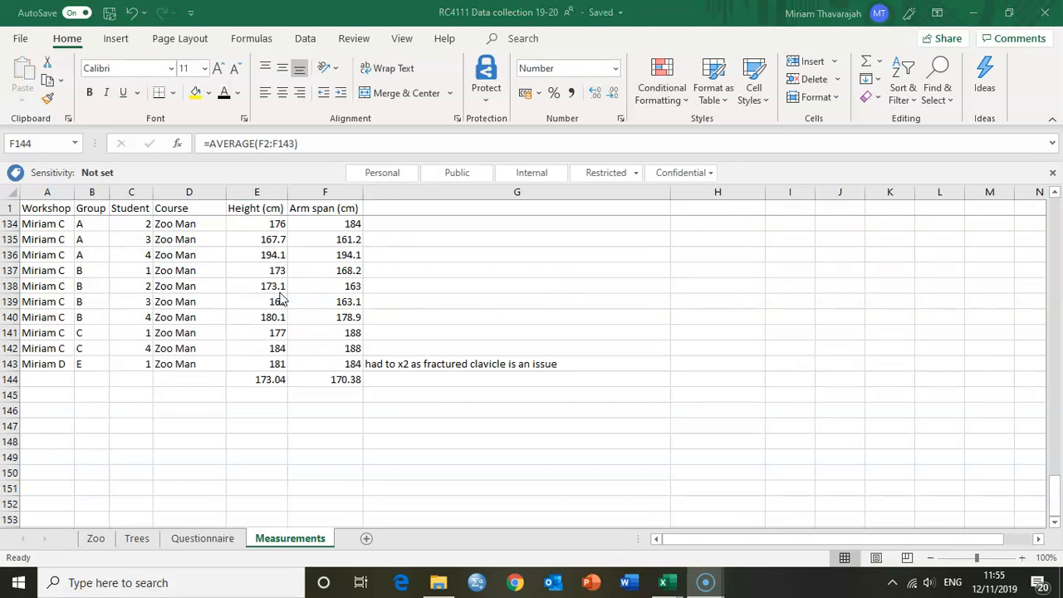
pyautogui.click(257, 378)
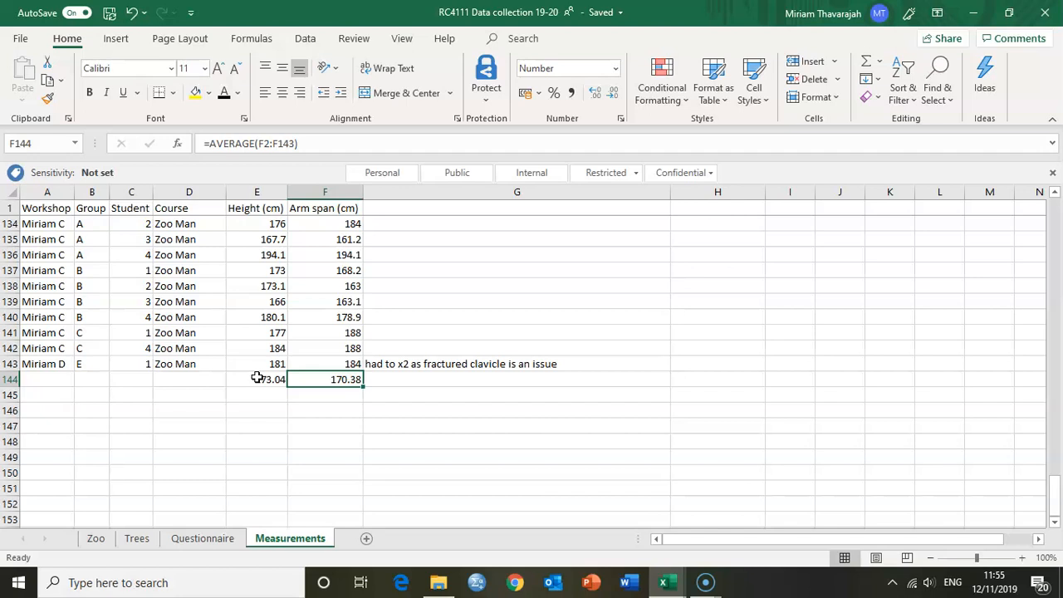
pyautogui.moveTo(257, 377); pyautogui.dragTo(319, 380)
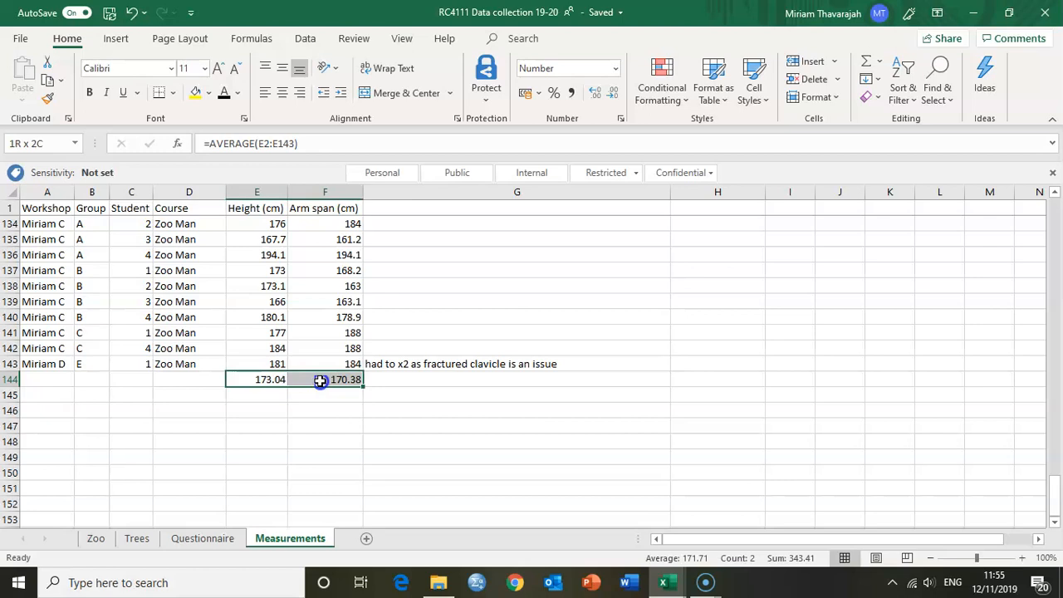
pyautogui.moveTo(320, 380); pyautogui.dragTo(320, 380)
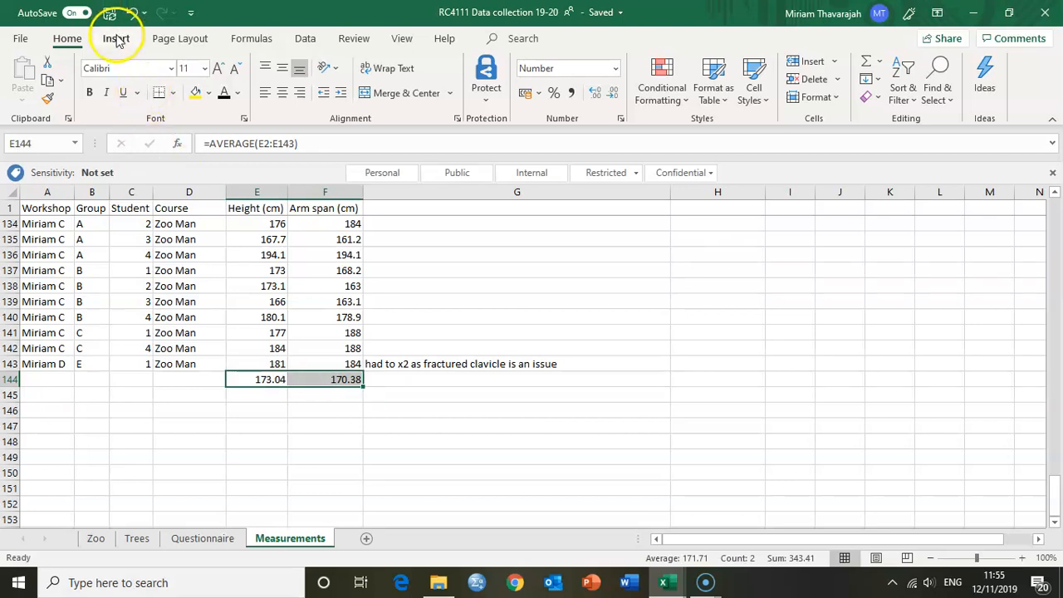
pyautogui.click(116, 38)
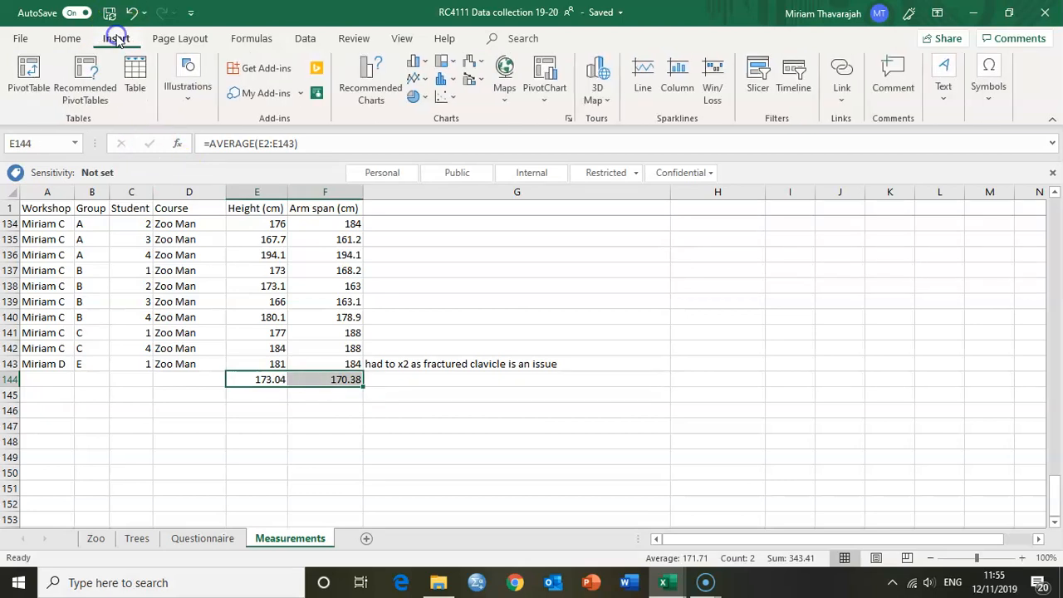
pyautogui.click(413, 64)
pyautogui.click(410, 111)
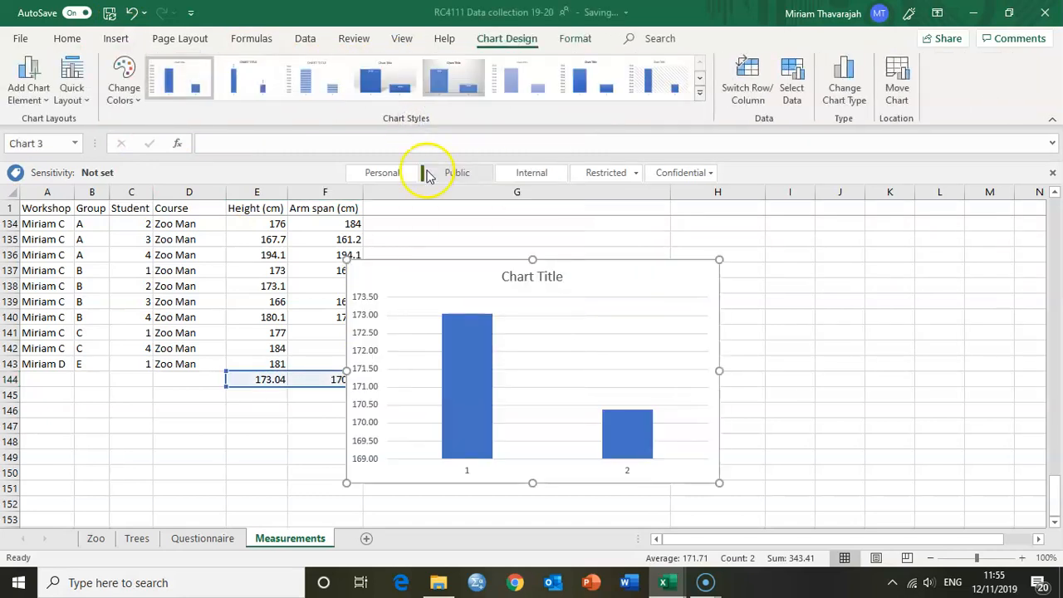
pyautogui.moveTo(446, 276); pyautogui.dragTo(527, 239)
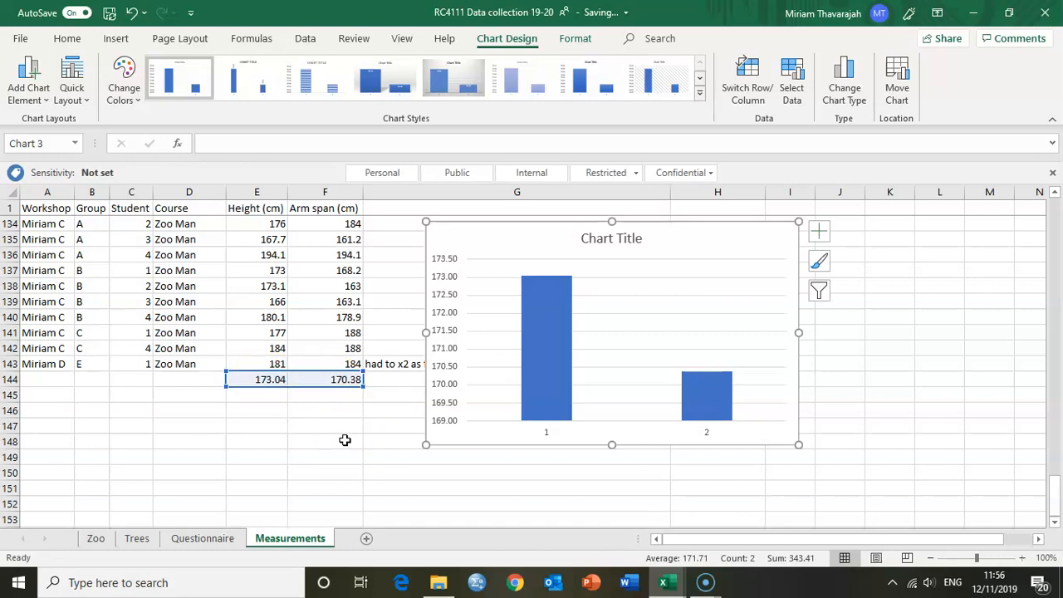
# Open the chart's data source selection and check its range against the two averages in E144:F144.
pyautogui.click(476, 234)
pyautogui.click(475, 237)
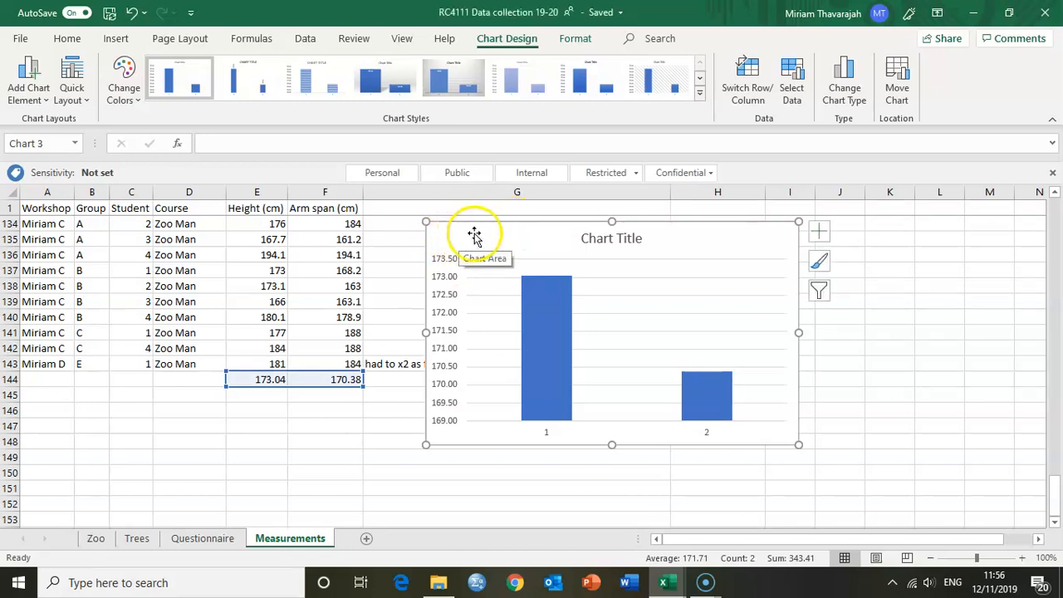
pyautogui.click(445, 231)
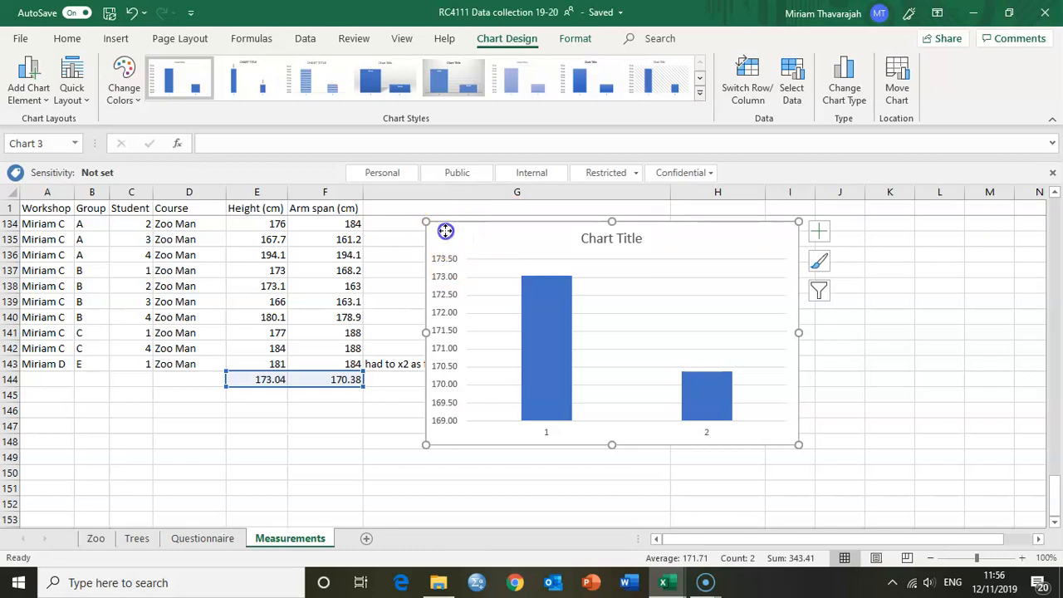
pyautogui.rightClick(445, 230)
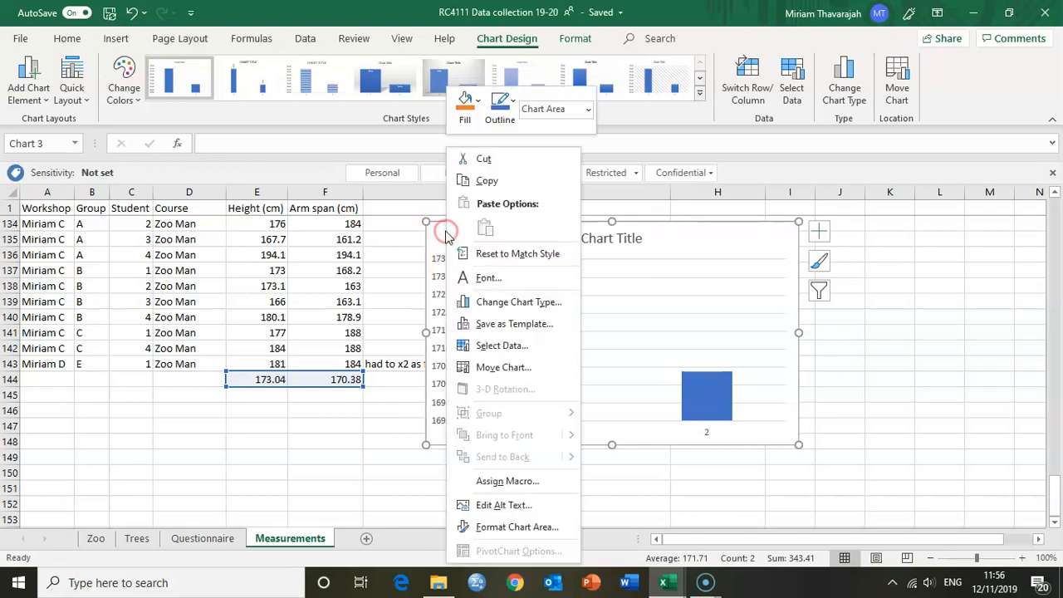
pyautogui.click(498, 346)
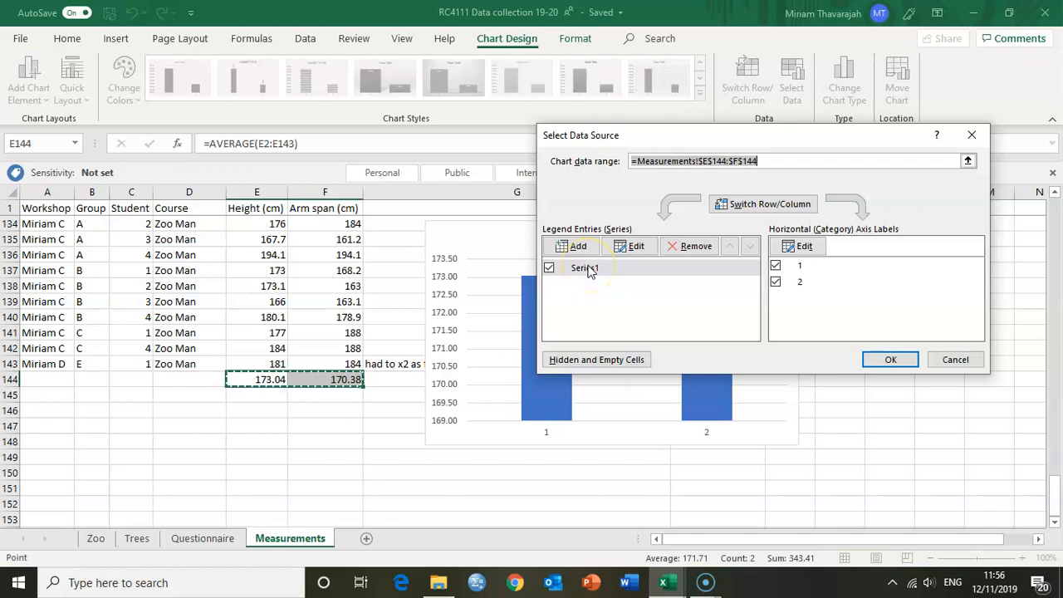
pyautogui.click(259, 380)
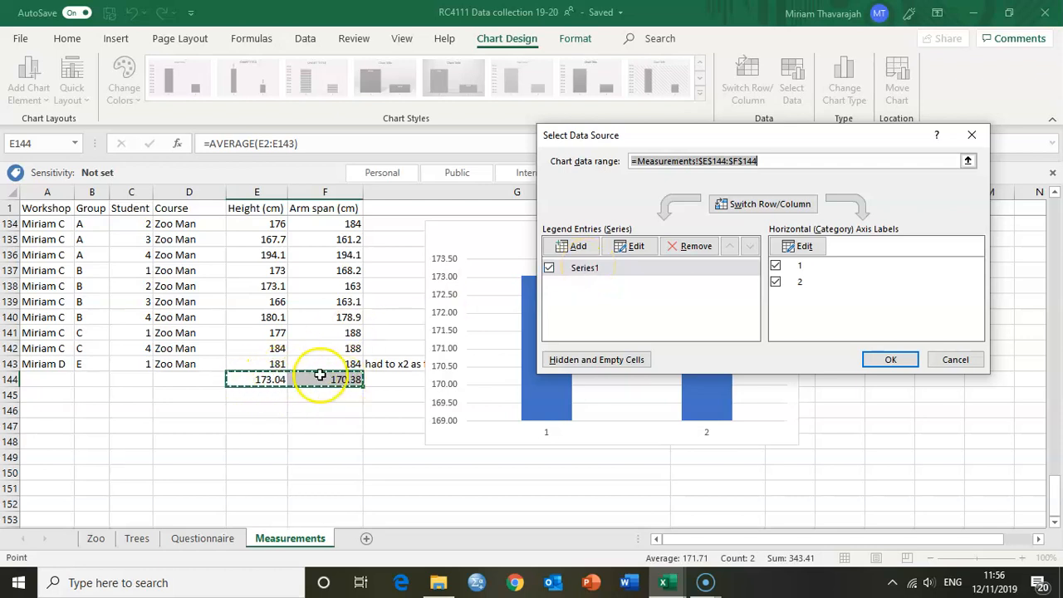
# Check that the chart's only data series takes its values from the averages in E144:F144, without changing it.
pyautogui.click(581, 268)
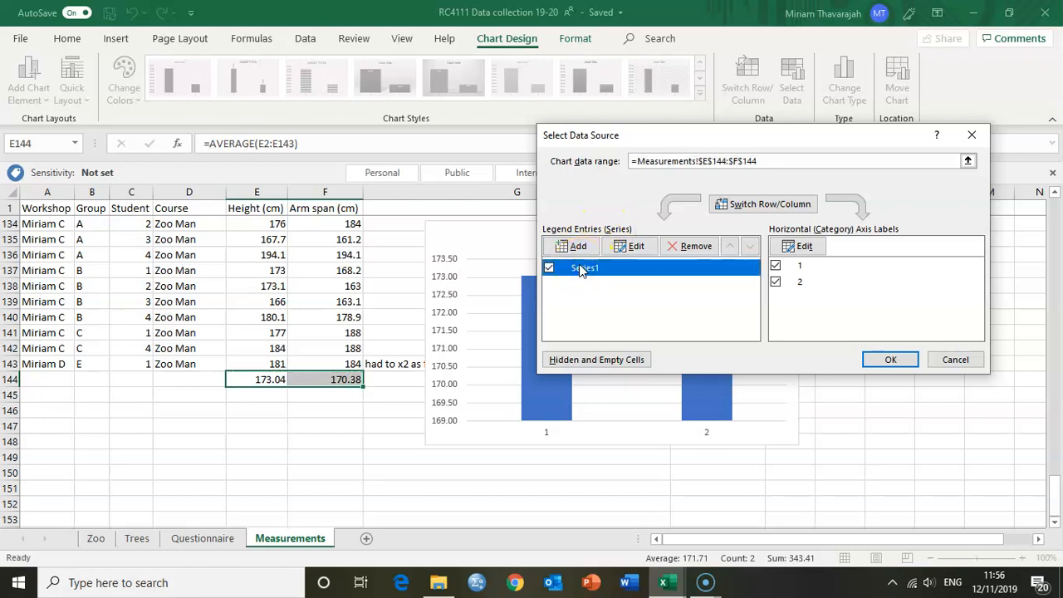
pyautogui.click(629, 246)
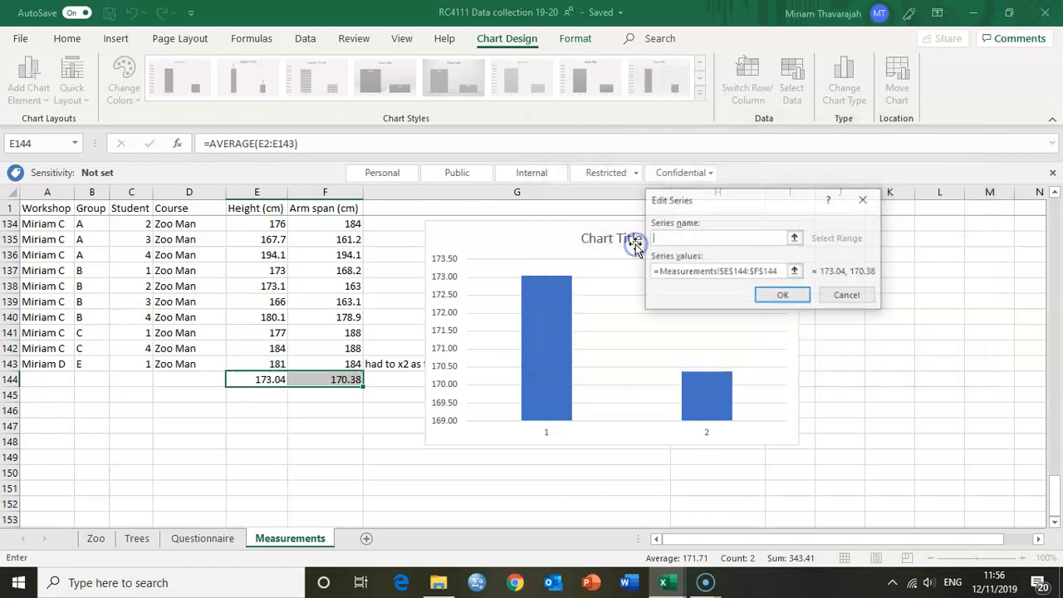
pyautogui.click(718, 272)
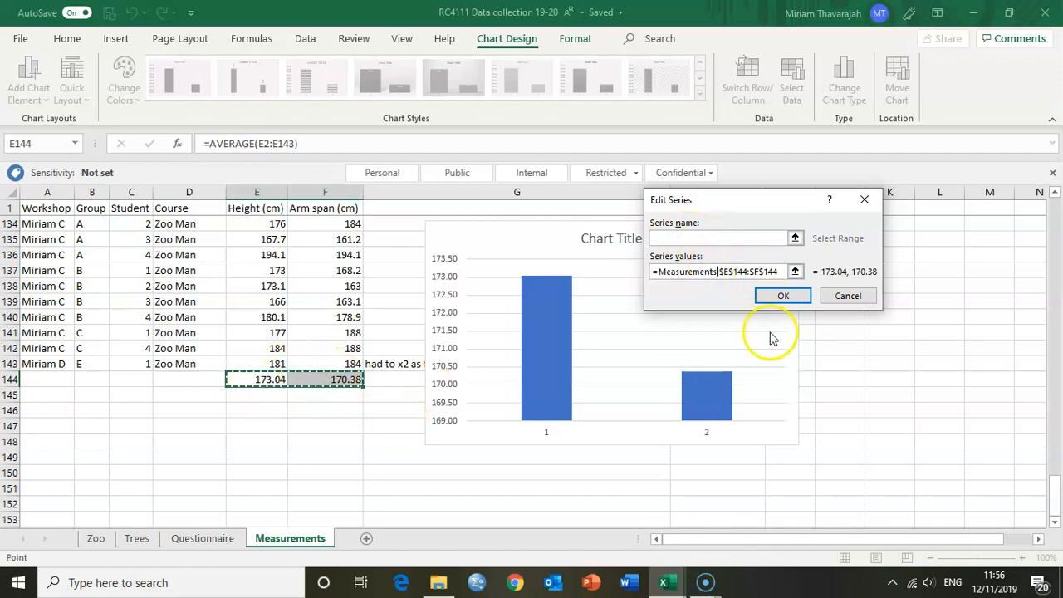
pyautogui.click(856, 299)
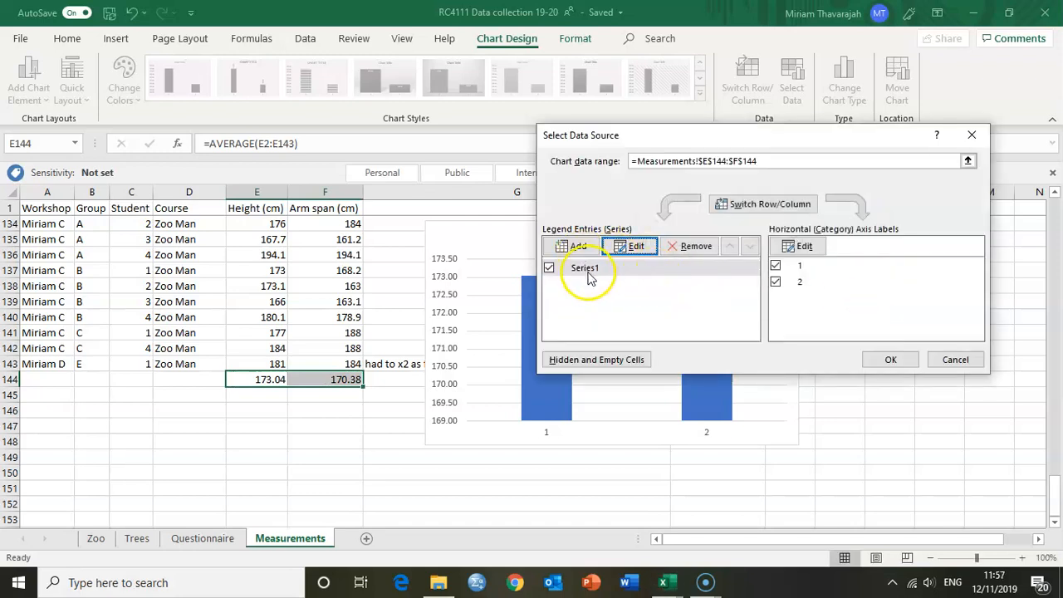
# Name the chart's data series Measurements.
pyautogui.click(624, 247)
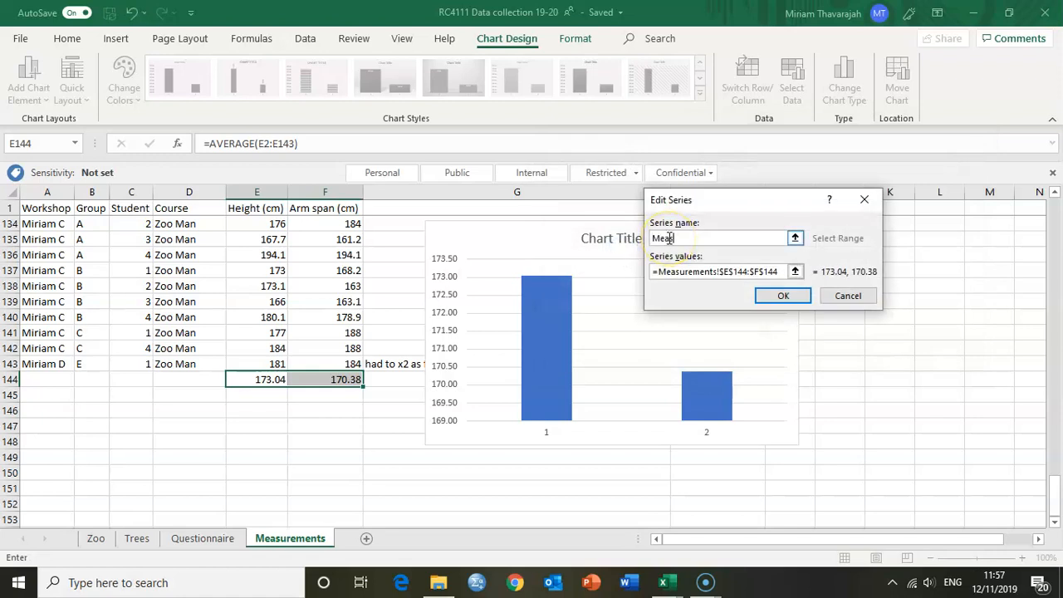
pyautogui.write('Measurements')
pyautogui.click(768, 294)
pyautogui.click(628, 301)
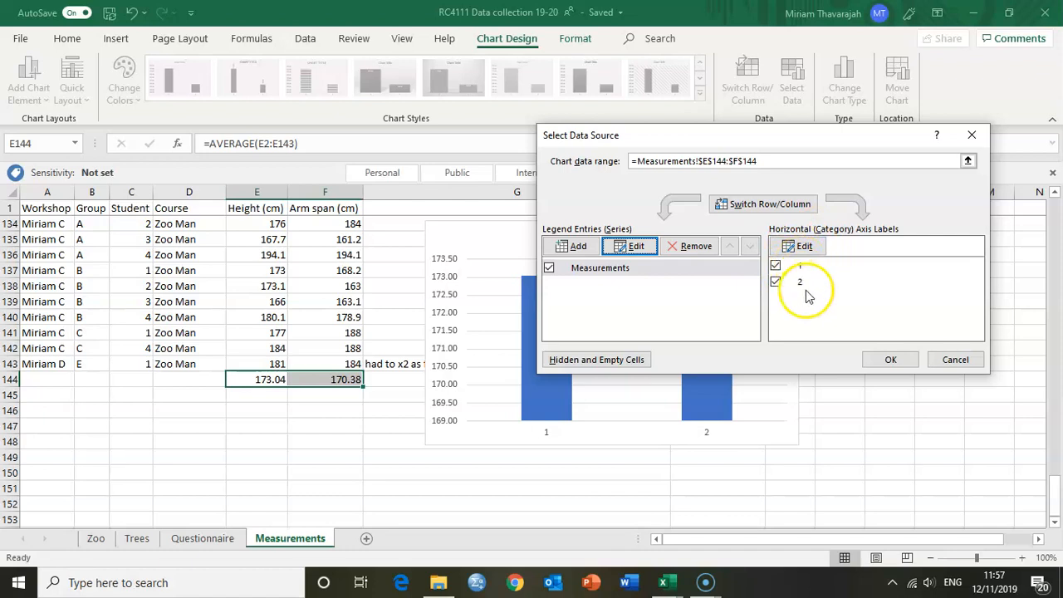
# Use the height and arm span headings in E1:F1 as the chart's horizontal axis labels and apply the data source changes.
pyautogui.click(790, 248)
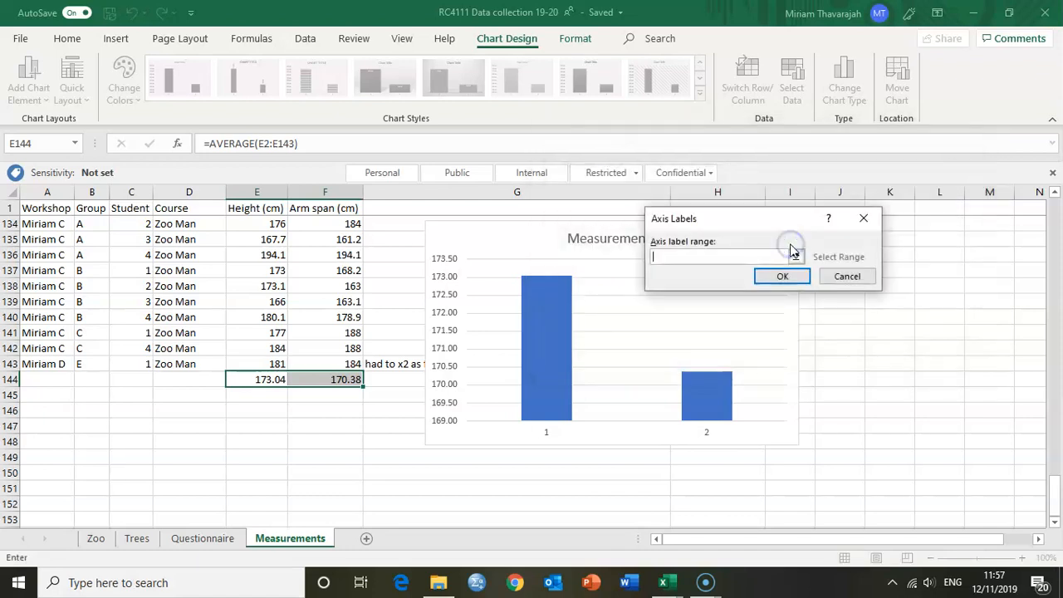
pyautogui.click(795, 257)
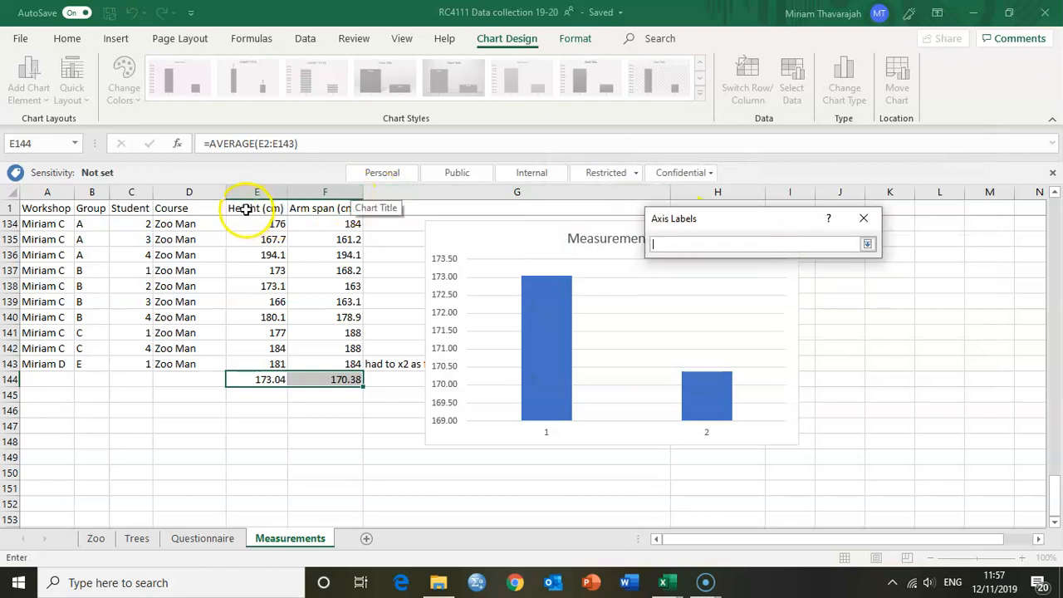
pyautogui.moveTo(247, 205); pyautogui.dragTo(331, 212)
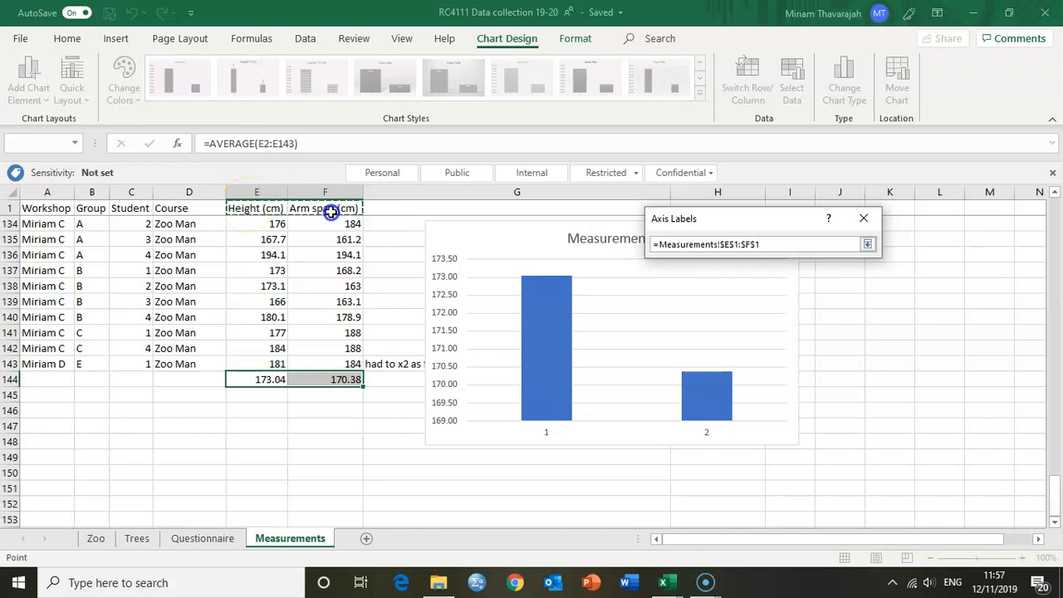
pyautogui.click(866, 244)
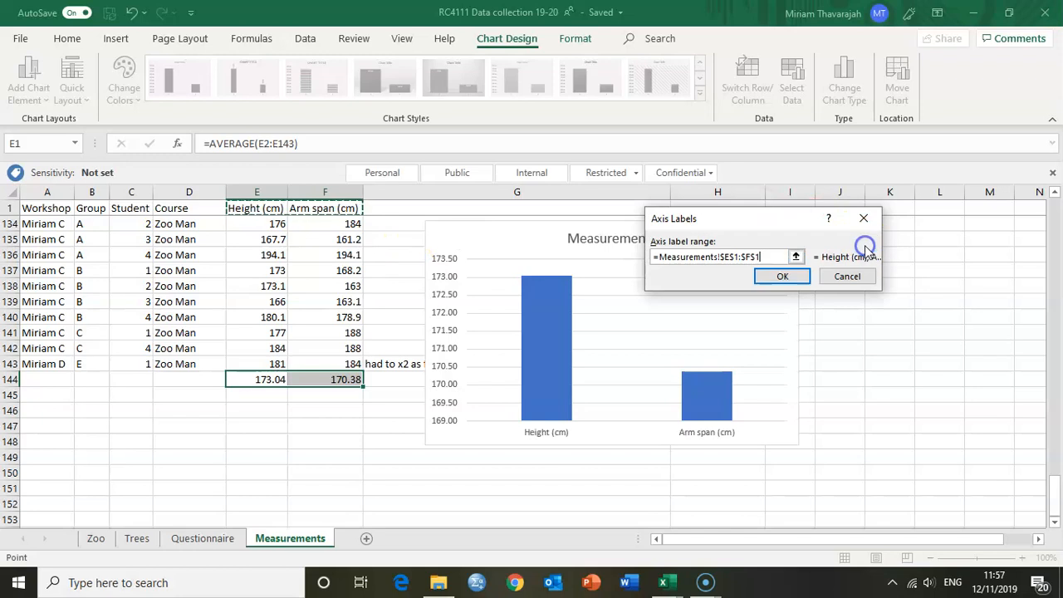
pyautogui.click(781, 277)
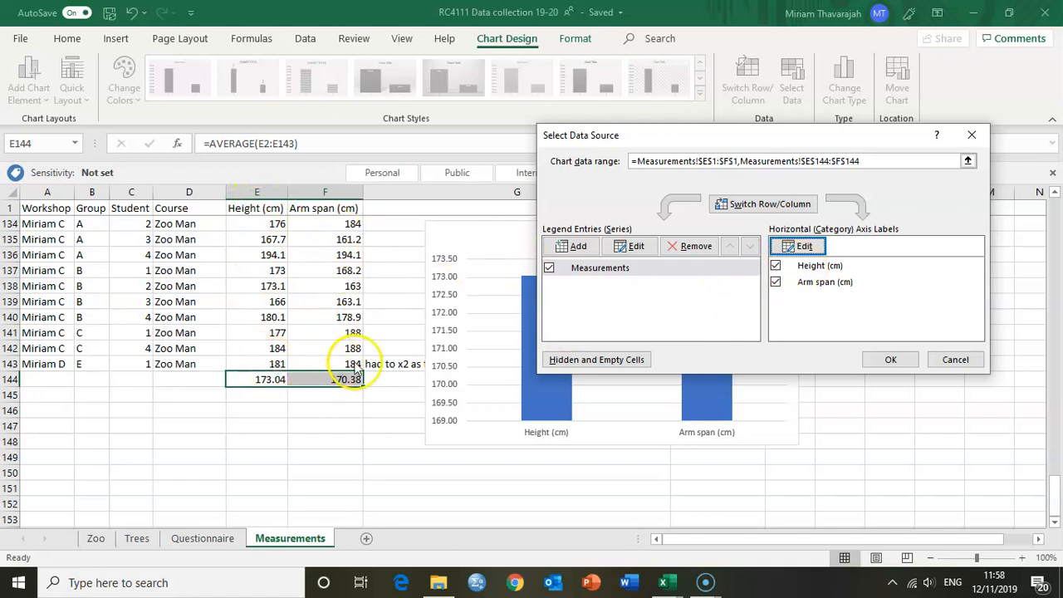
pyautogui.click(882, 358)
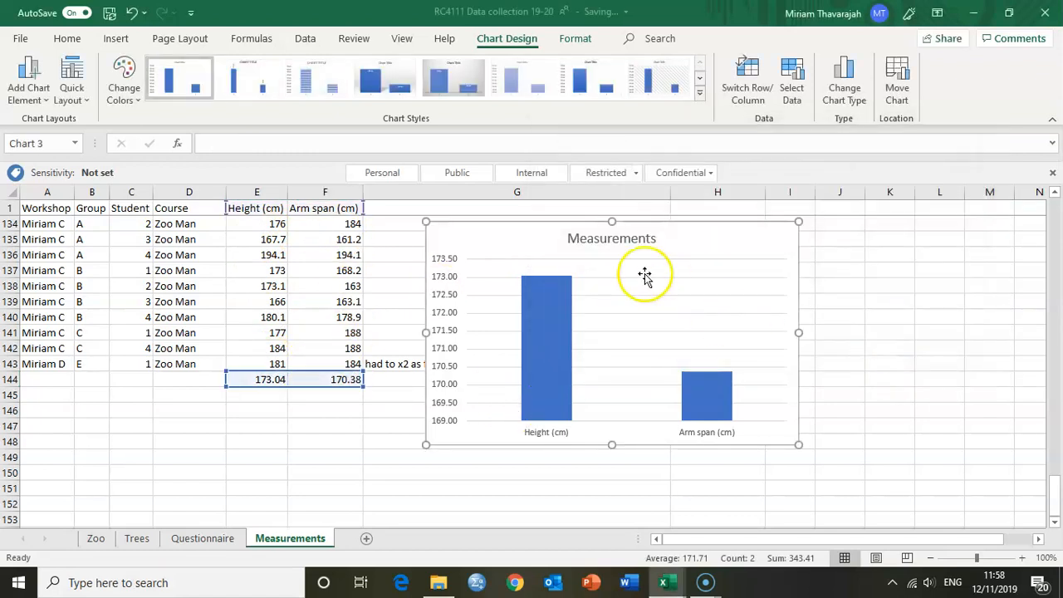
# Inspect the chart's height and arm span columns and move the chart directly beside the arm span data, over column G.
pyautogui.moveTo(494, 238); pyautogui.dragTo(503, 233)
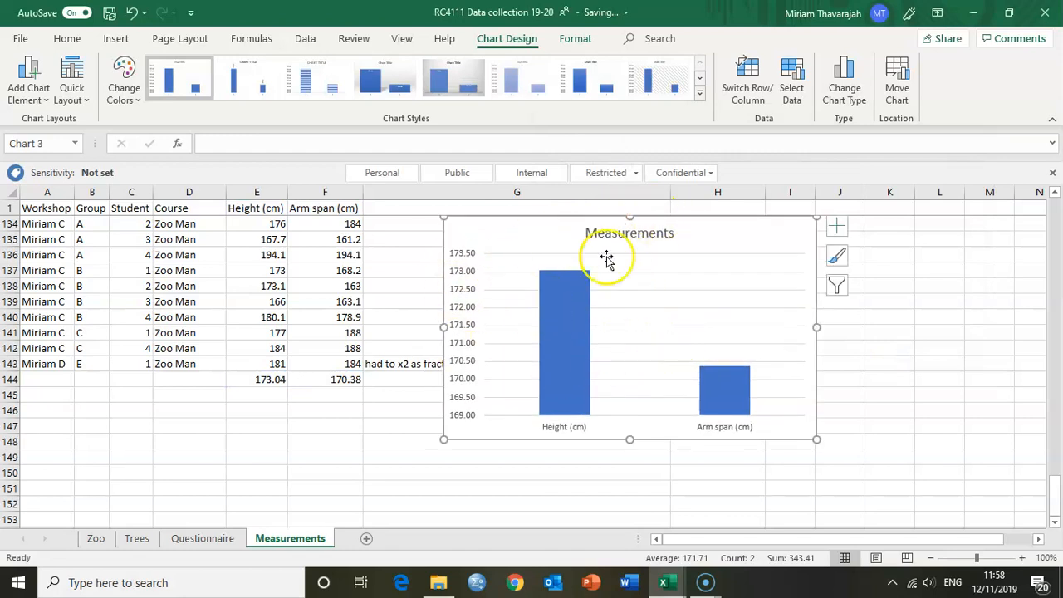
pyautogui.moveTo(557, 287)
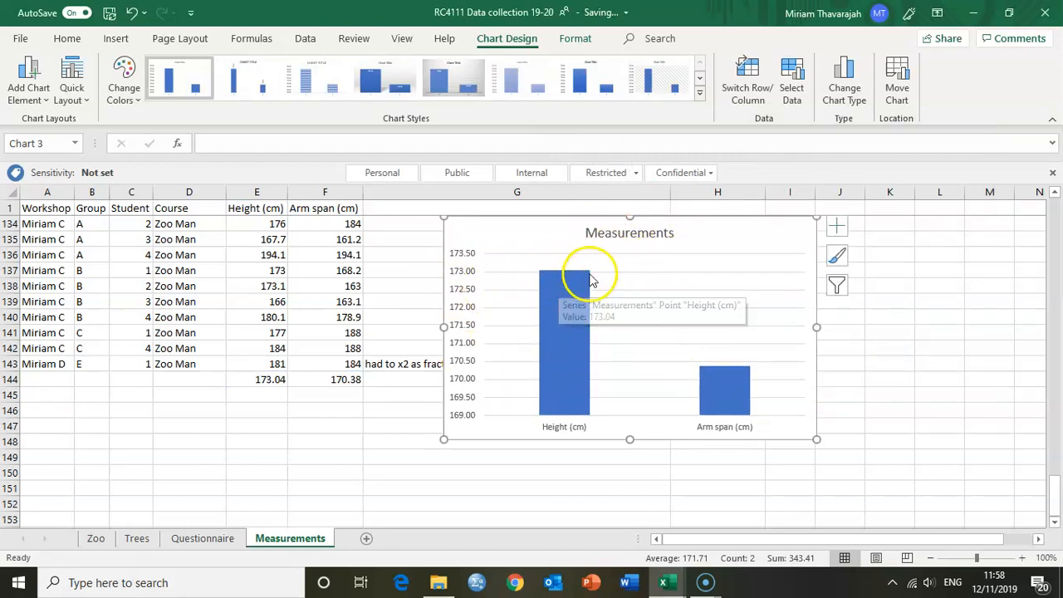
pyautogui.moveTo(726, 401)
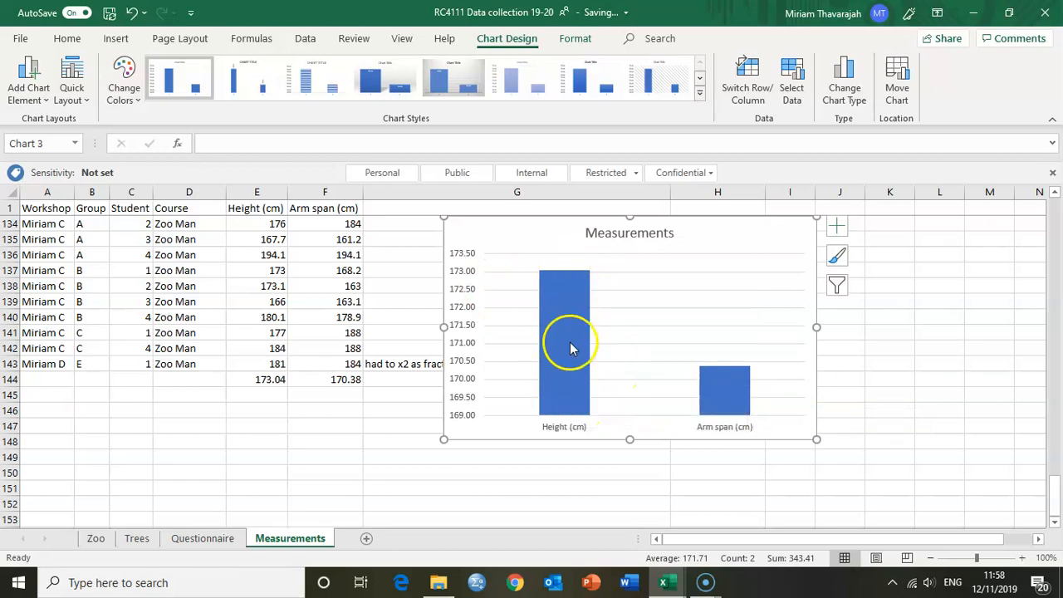
pyautogui.moveTo(556, 387)
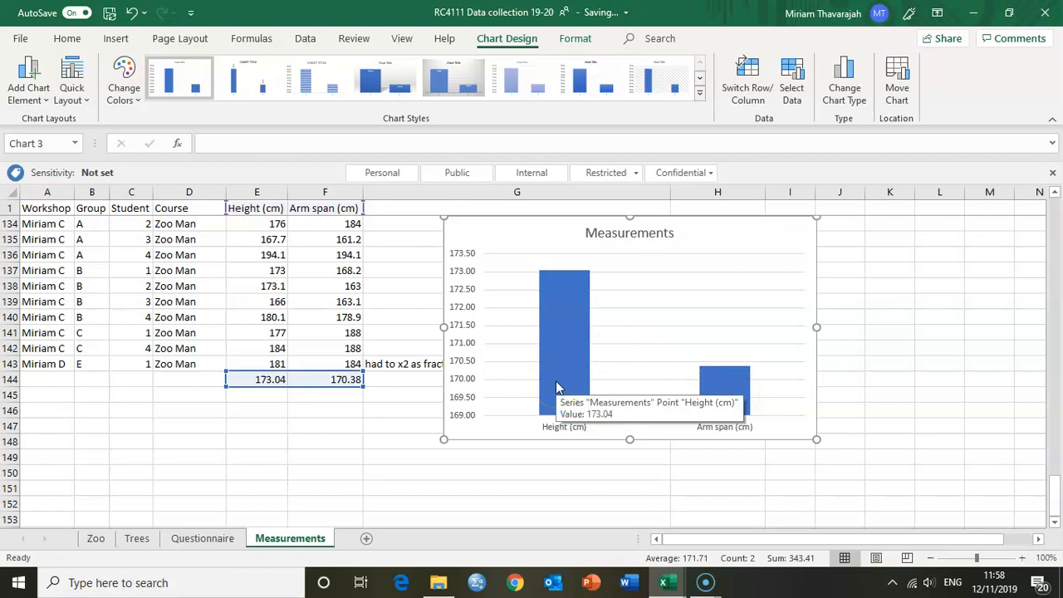
pyautogui.click(548, 430)
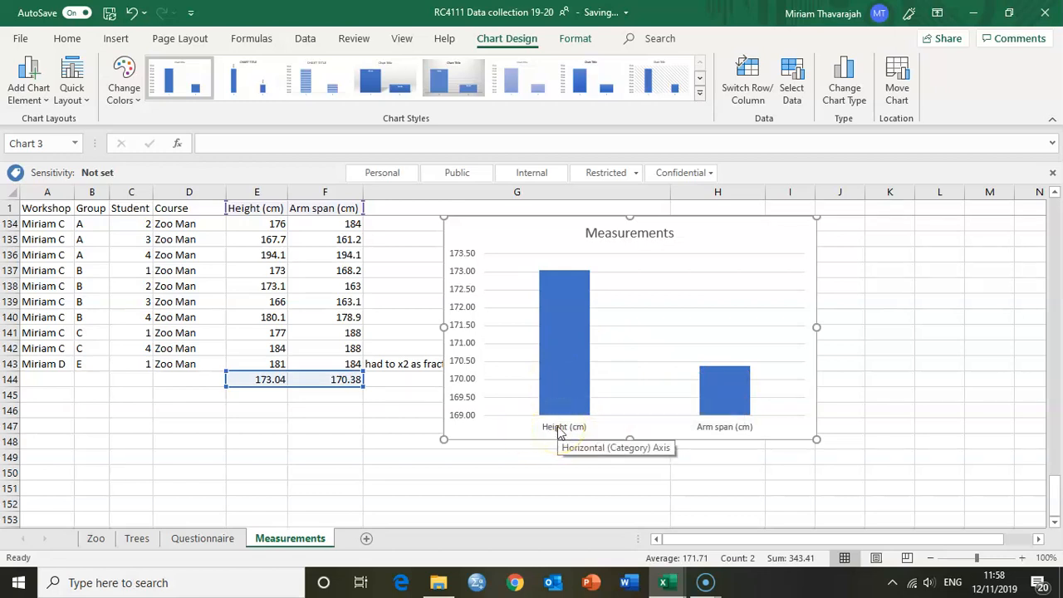
pyautogui.click(557, 324)
pyautogui.click(449, 228)
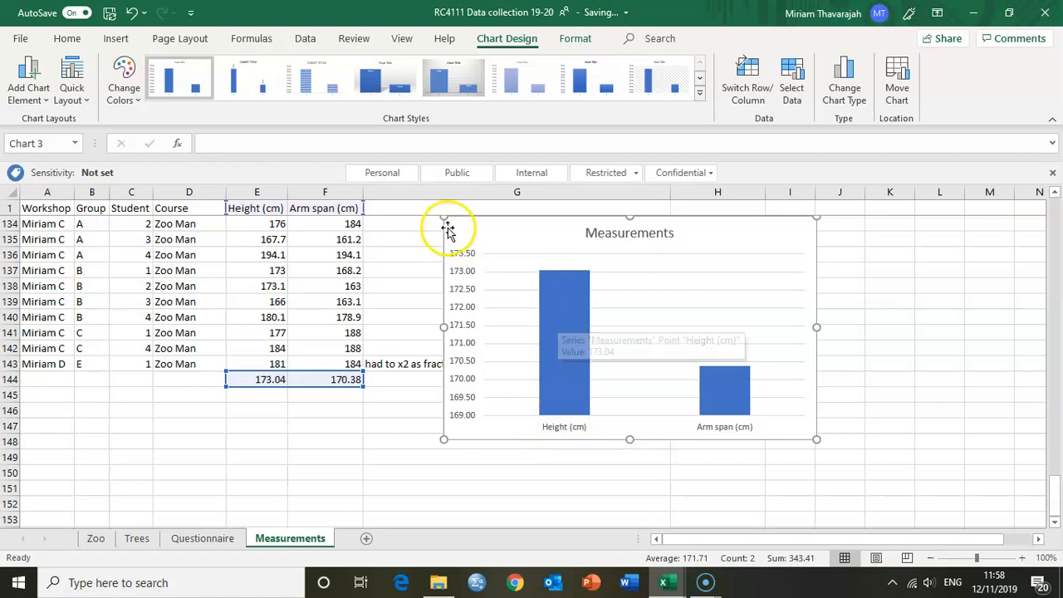
pyautogui.moveTo(456, 232); pyautogui.dragTo(384, 236)
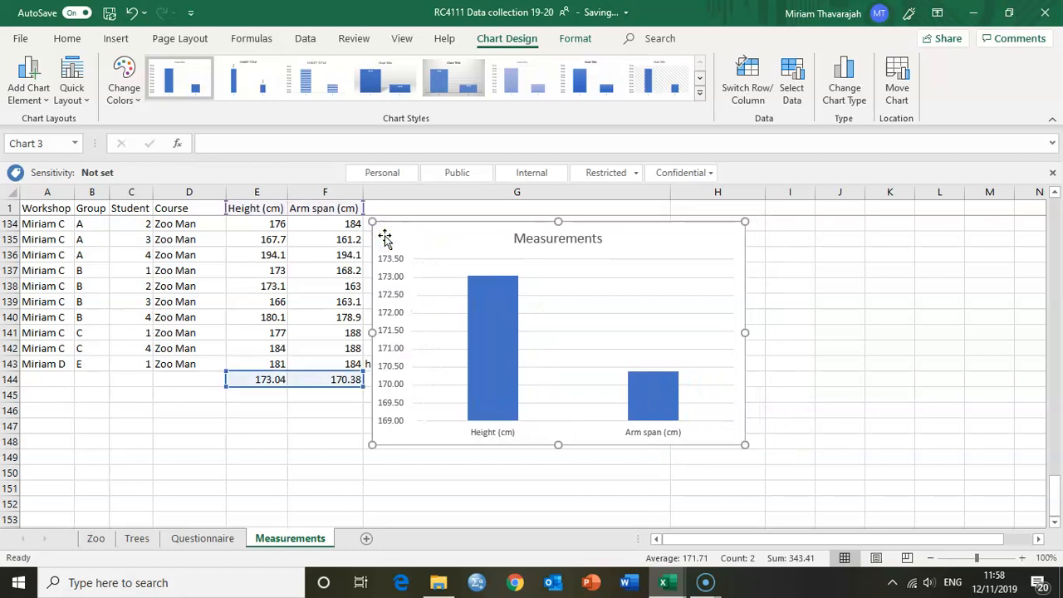
pyautogui.click(217, 316)
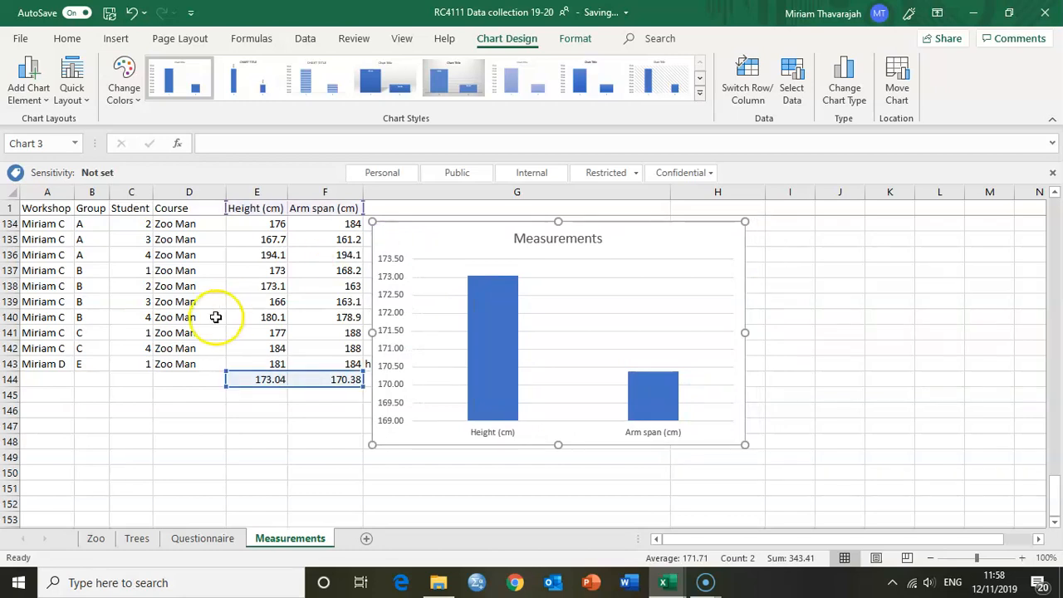